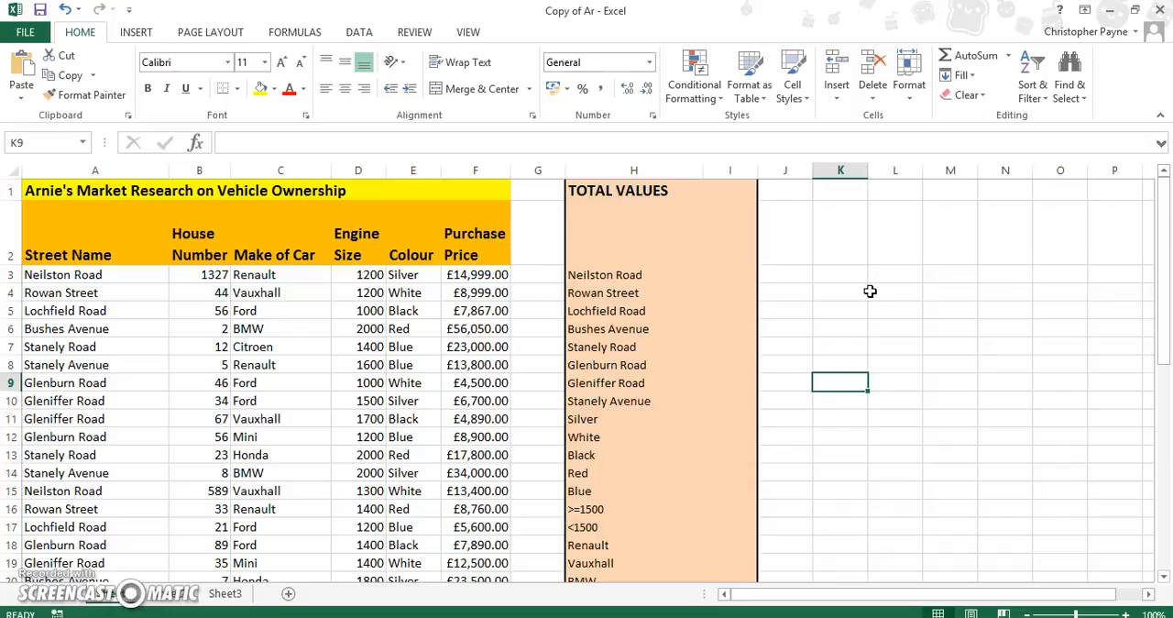
- Insert a SUMIF function in cell I3 for Neilston Road, with H3 as its criteria
{"action": "left_click", "coordinate": [739, 276]}
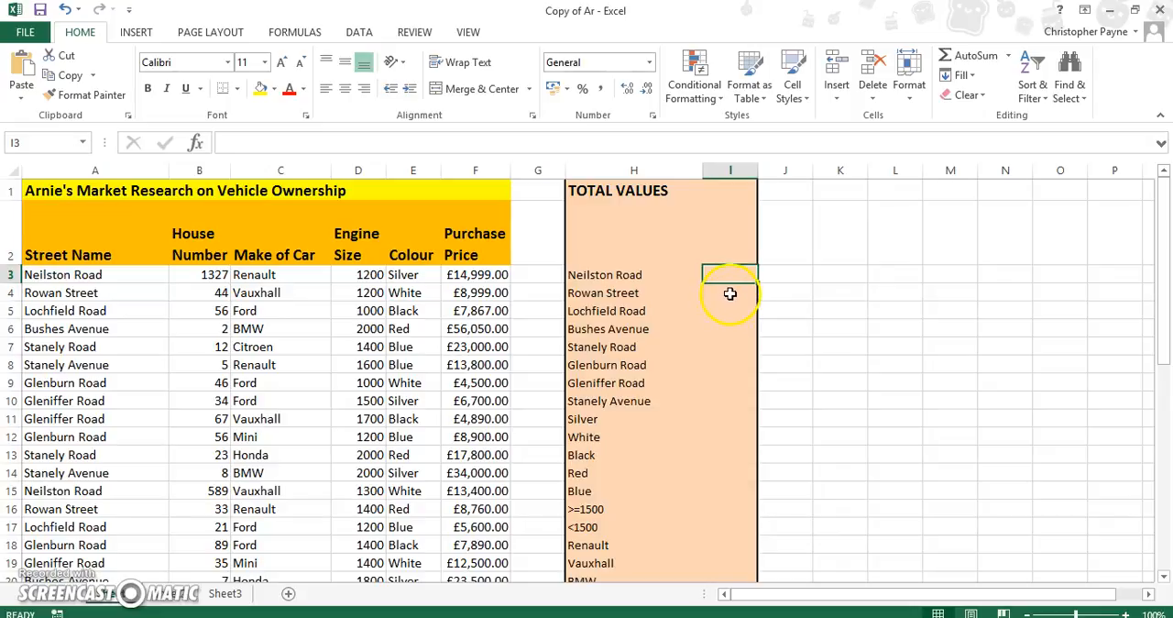
{"action": "left_click", "coordinate": [729, 295]}
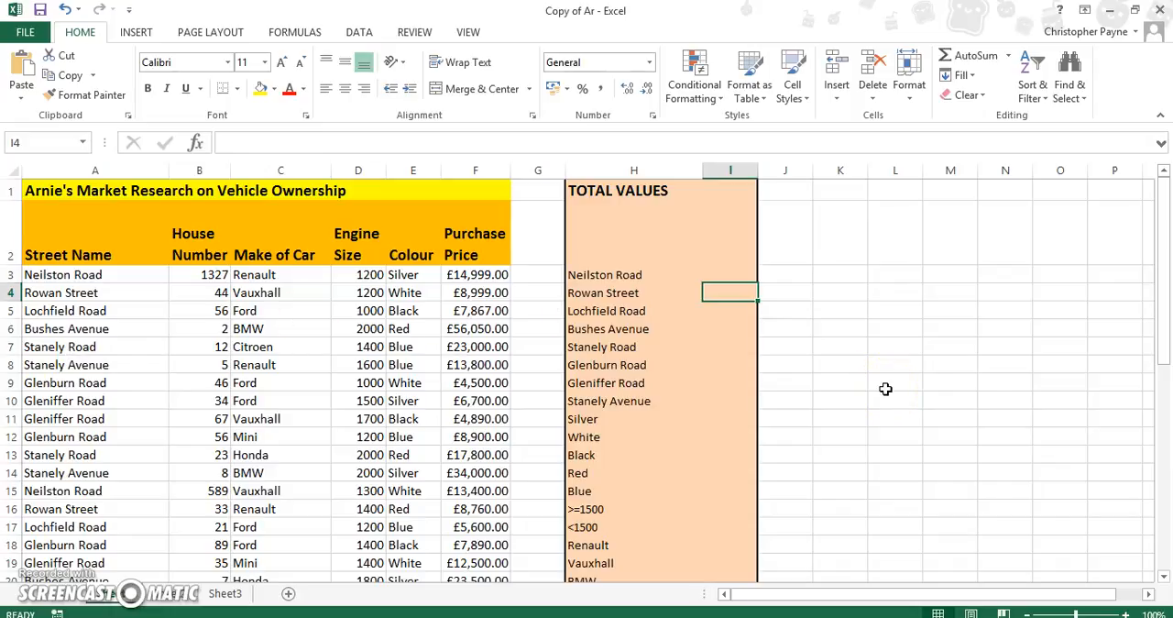
{"action": "left_click", "coordinate": [713, 273]}
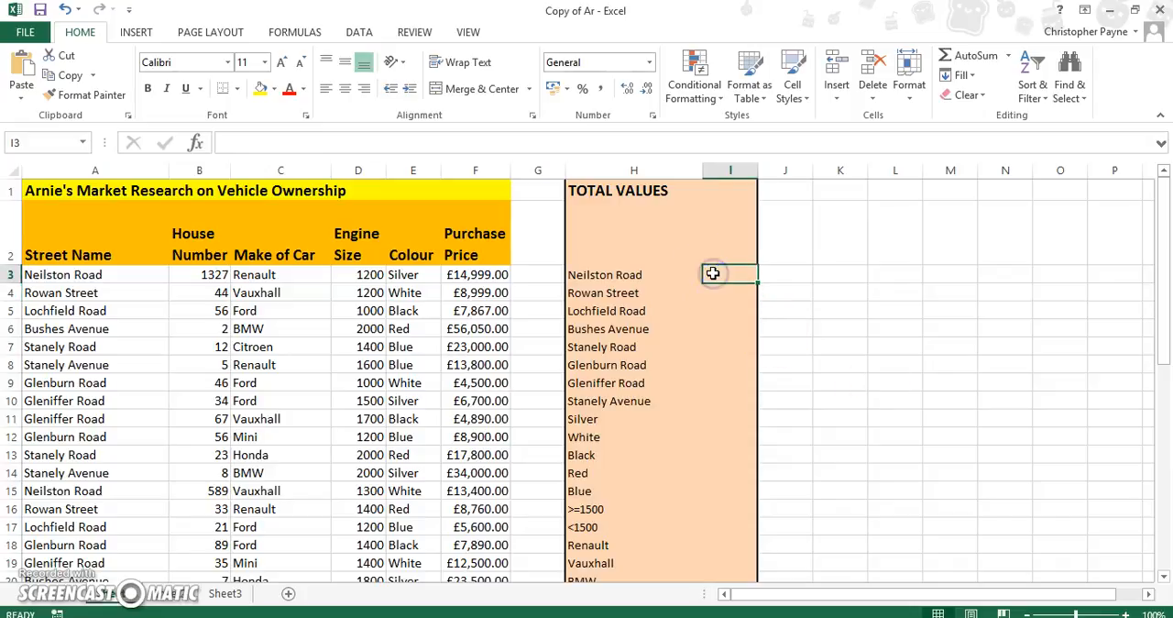
{"action": "left_click", "coordinate": [194, 151]}
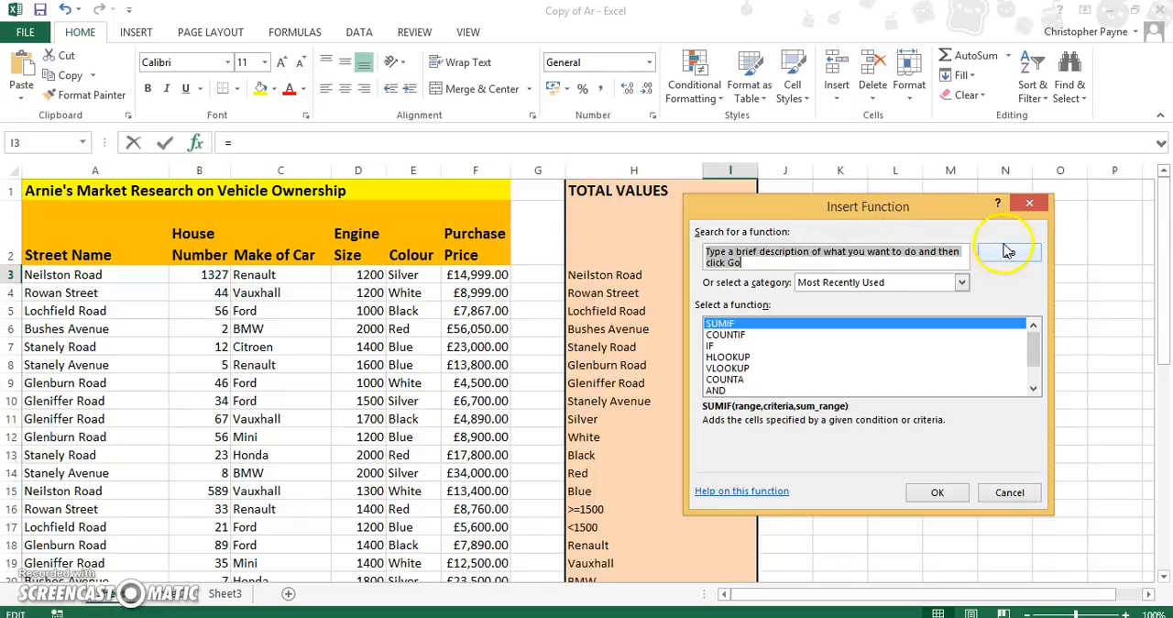
{"action": "left_click", "coordinate": [936, 494]}
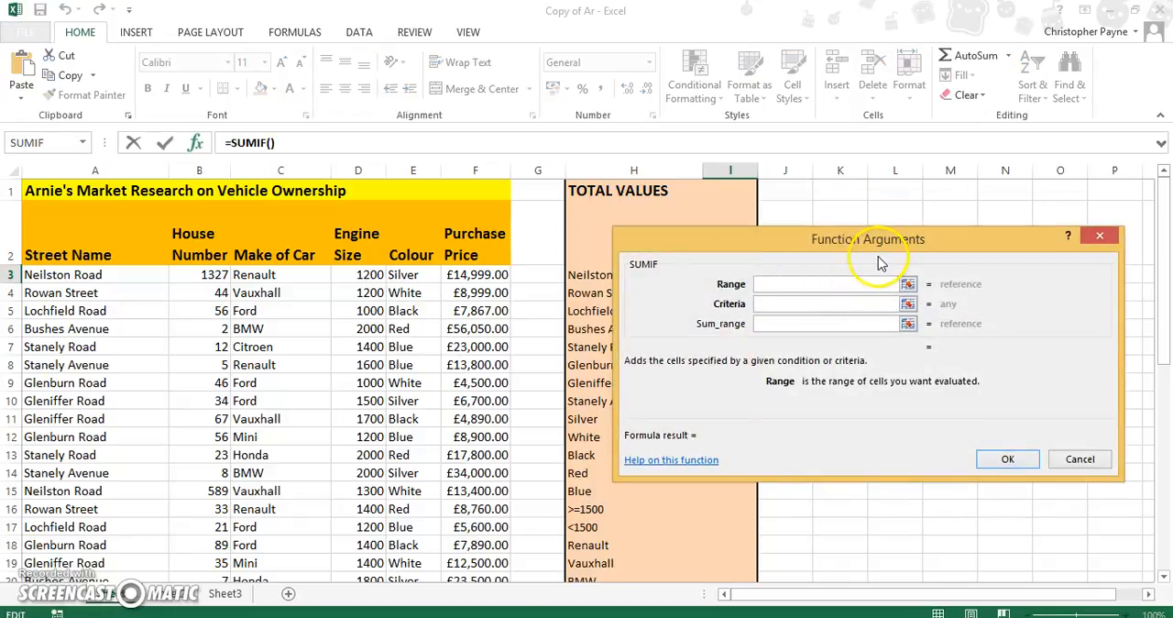
{"action": "left_click_drag", "start_coordinate": [878, 246], "coordinate": [957, 315]}
{"action": "left_click", "coordinate": [862, 378]}
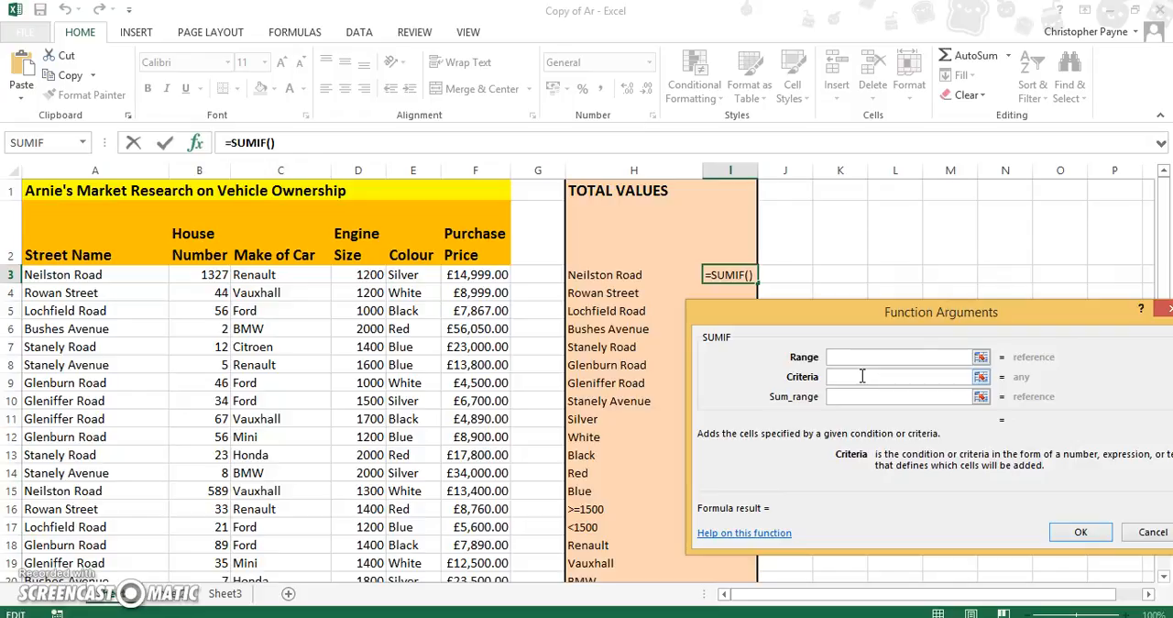
{"action": "left_click", "coordinate": [602, 279]}
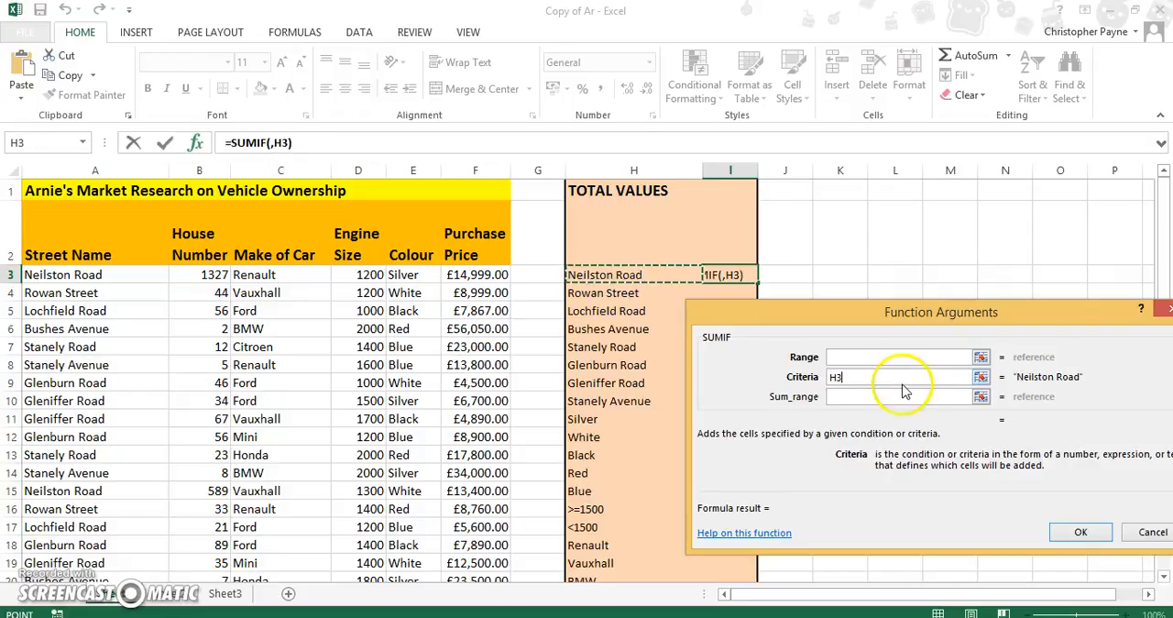
- Set the SUMIF range to the street names in A3:A46 and make it absolute as $A$3:$A$46
{"action": "left_click", "coordinate": [866, 360]}
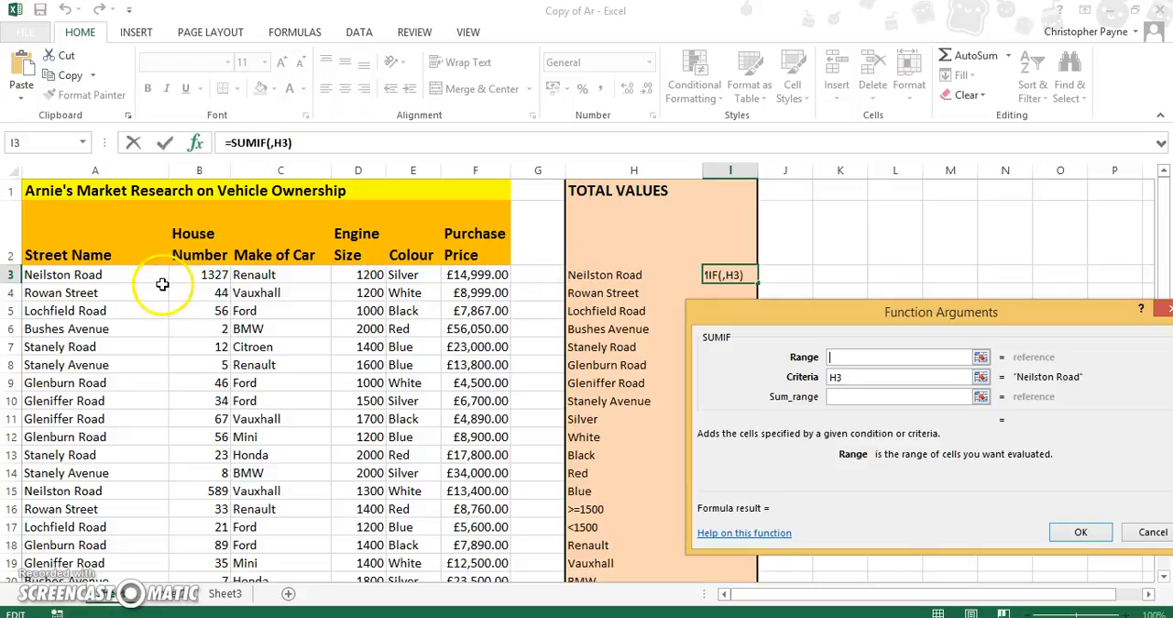
{"action": "left_click_drag", "start_coordinate": [147, 278], "coordinate": [109, 340]}
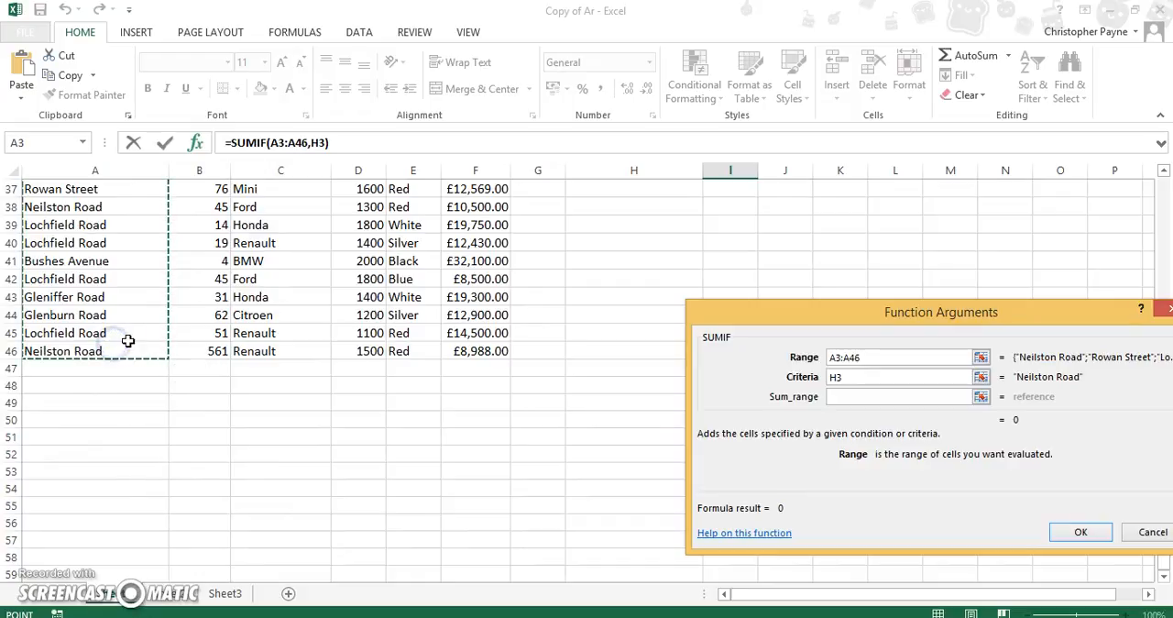
{"action": "left_click", "coordinate": [837, 357]}
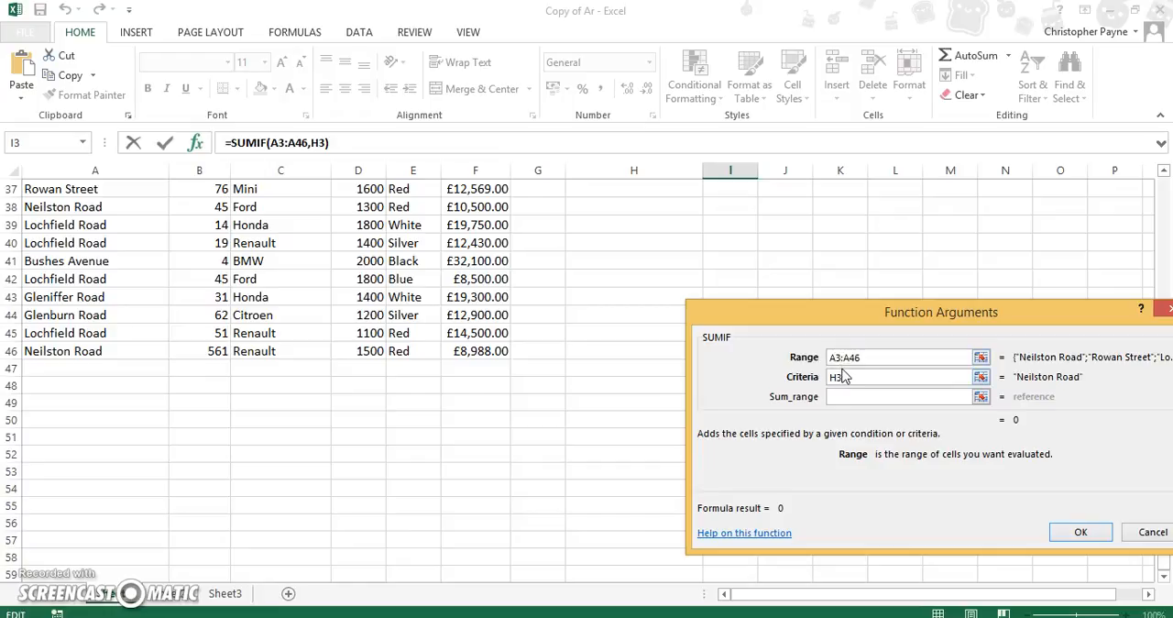
{"action": "key", "text": "F4"}
{"action": "left_click", "coordinate": [864, 359]}
{"action": "left_click", "coordinate": [858, 361]}
{"action": "key", "text": "F4"}
- Complete the SUMIF with the absolute sum range $F$3:$F$46 and fill the formula down from I3 to I10
{"action": "left_click", "coordinate": [856, 395]}
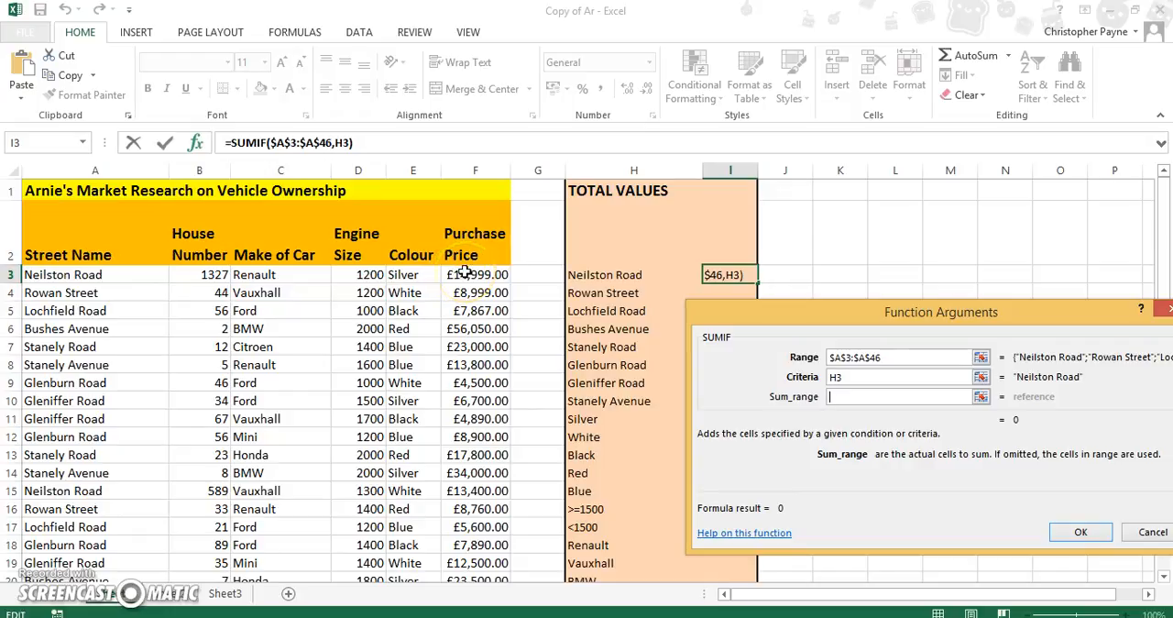
{"action": "left_click_drag", "start_coordinate": [466, 274], "coordinate": [466, 530]}
{"action": "left_click", "coordinate": [836, 398]}
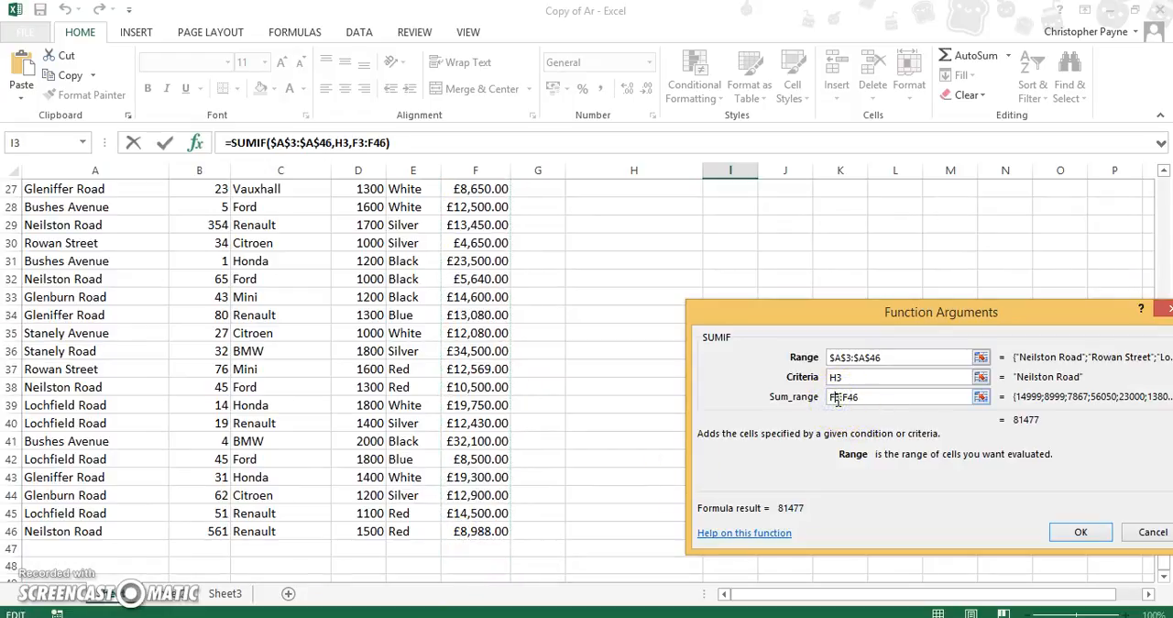
{"action": "key", "text": "F4"}
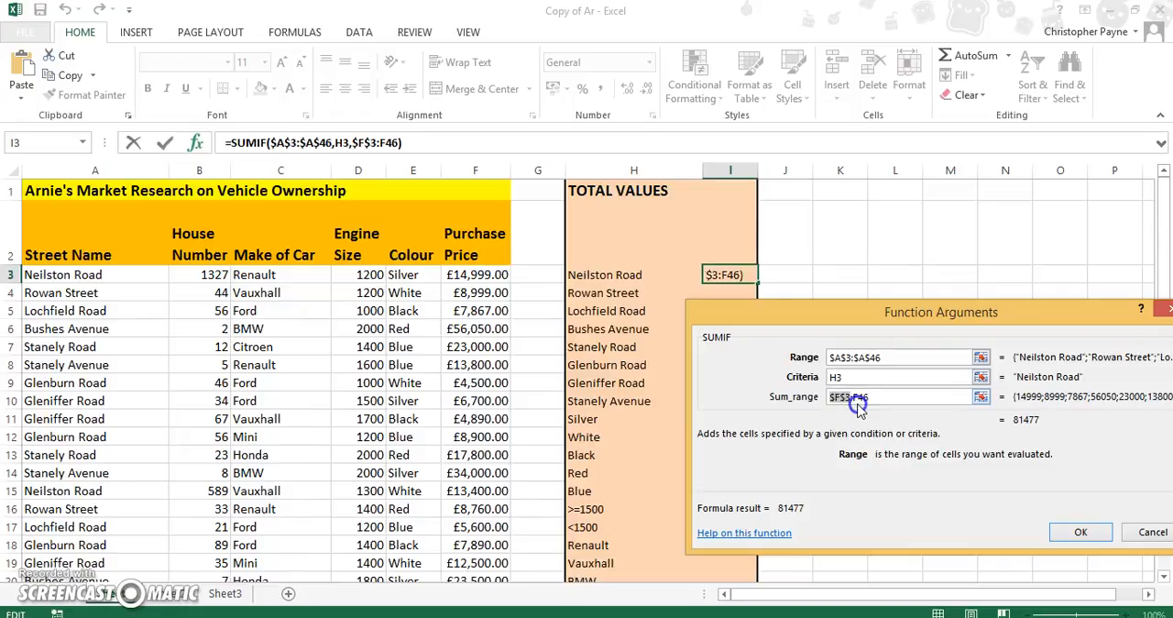
{"action": "left_click", "coordinate": [856, 398]}
{"action": "key", "text": "F4"}
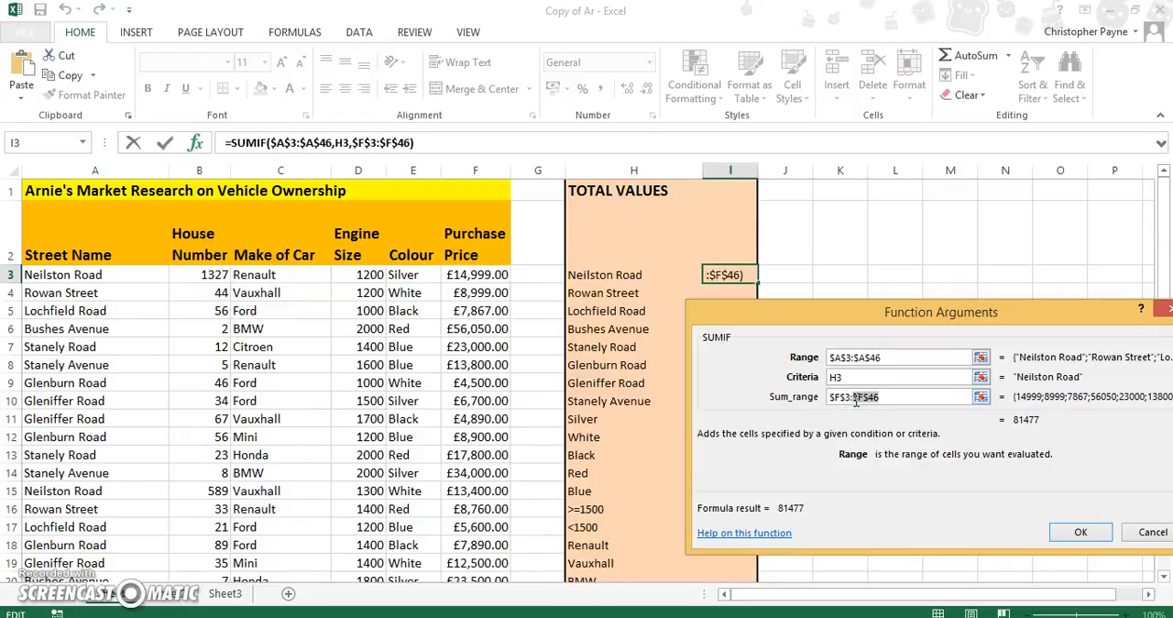
{"action": "left_click", "coordinate": [1079, 532]}
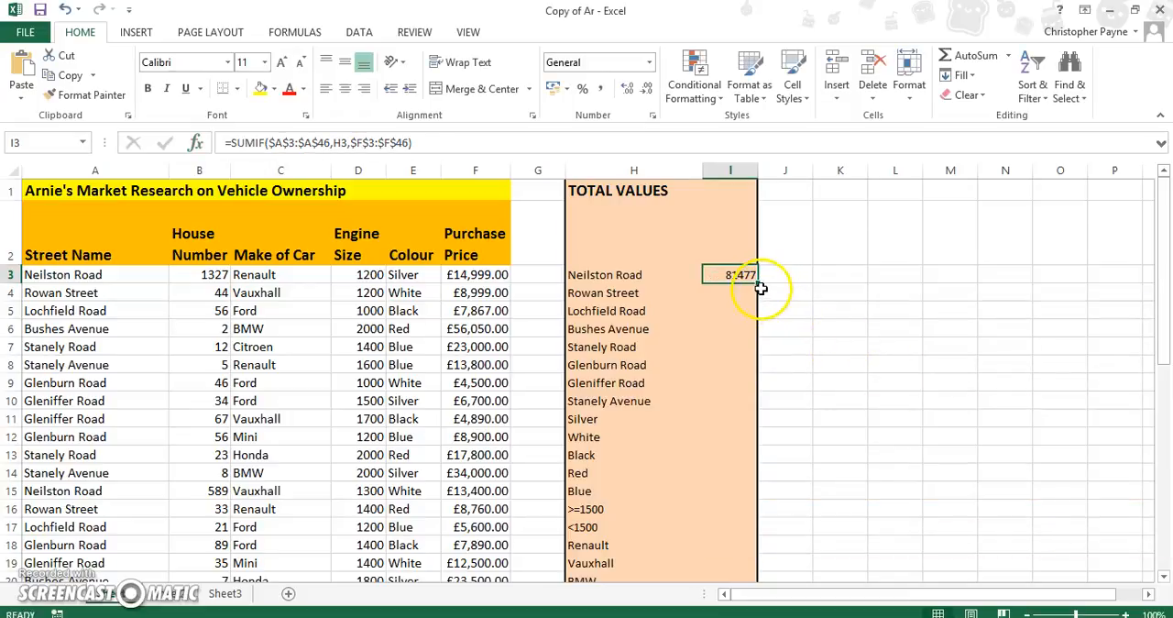
{"action": "left_click_drag", "start_coordinate": [757, 285], "coordinate": [745, 401]}
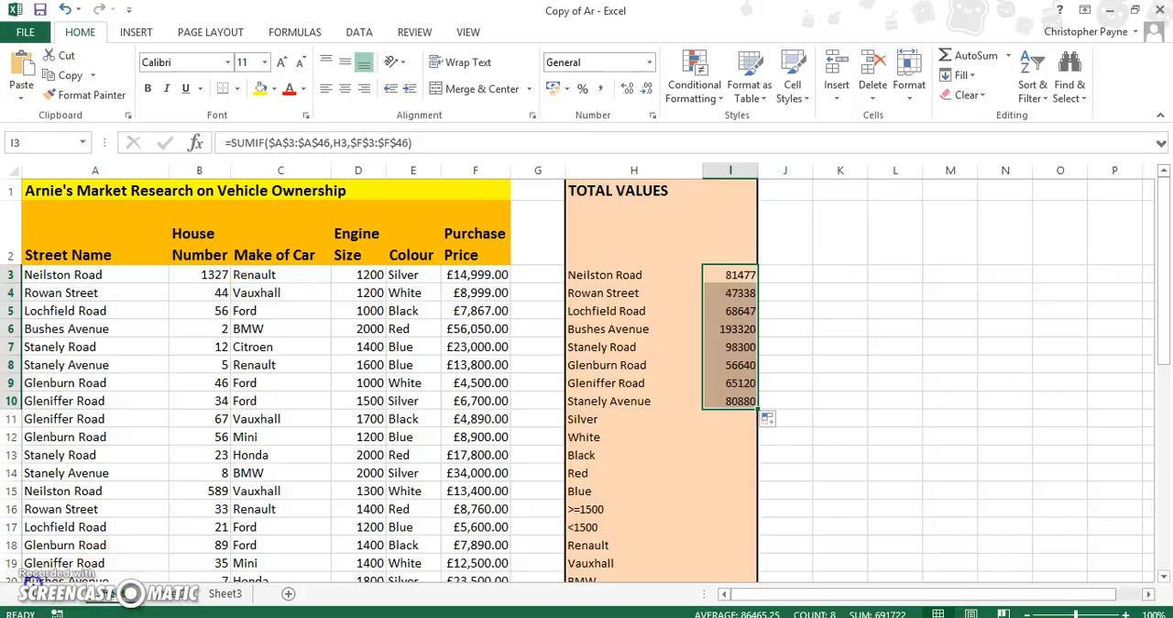
- Insert a SUMIF function in cell I11 for the Silver total, with H11 as its criteria
{"action": "left_click", "coordinate": [731, 418]}
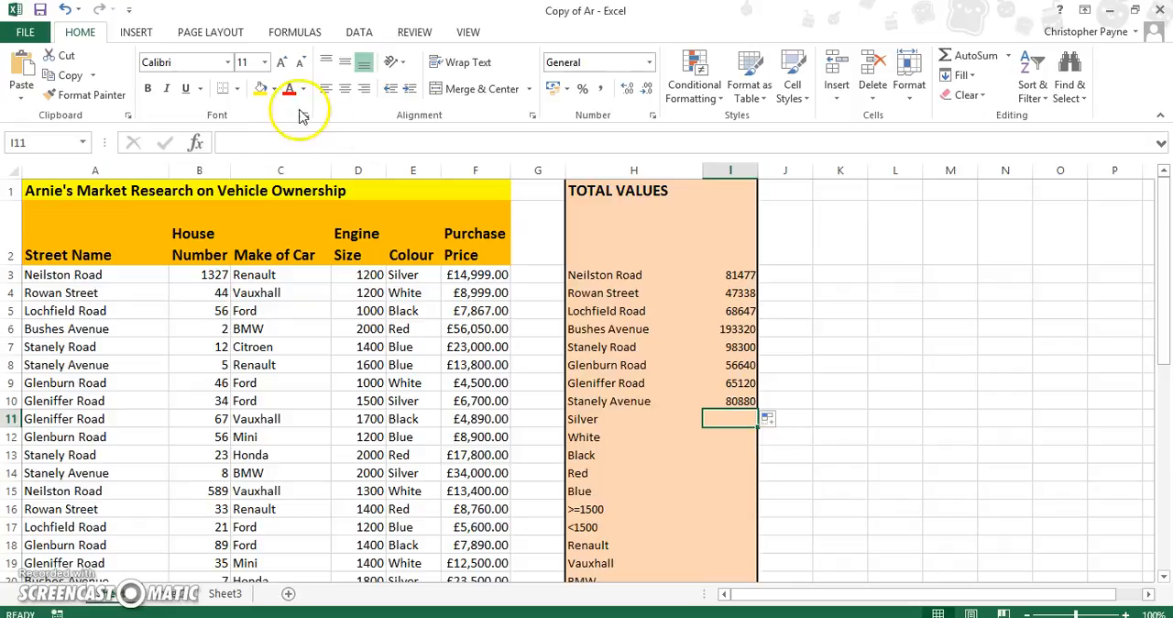
{"action": "left_click", "coordinate": [196, 142]}
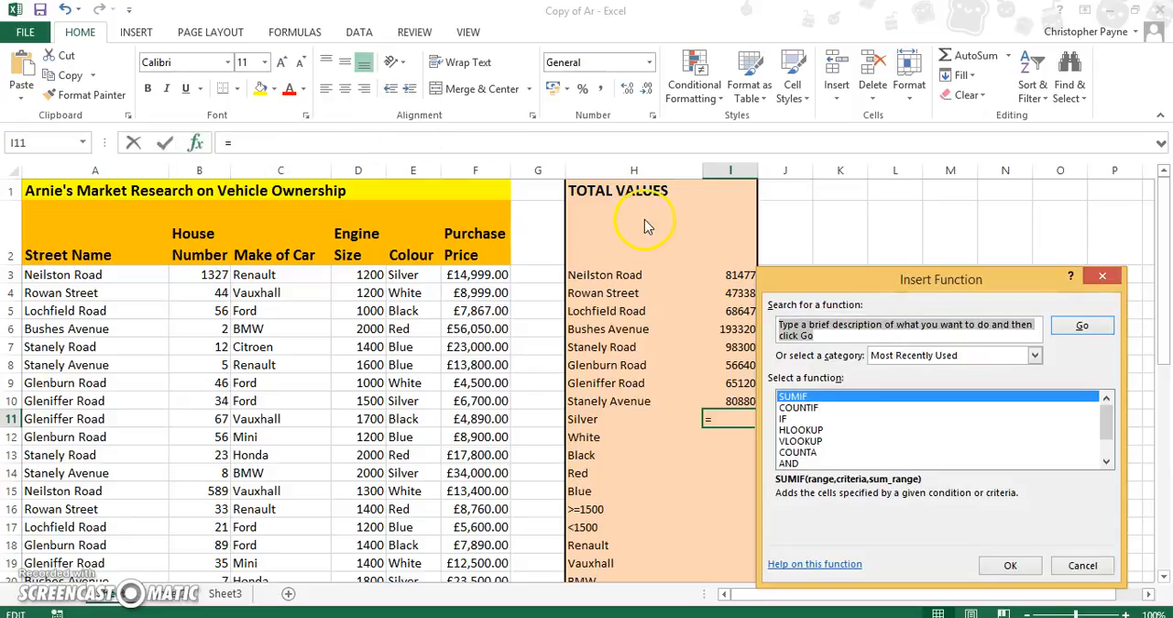
{"action": "left_click", "coordinate": [1013, 566]}
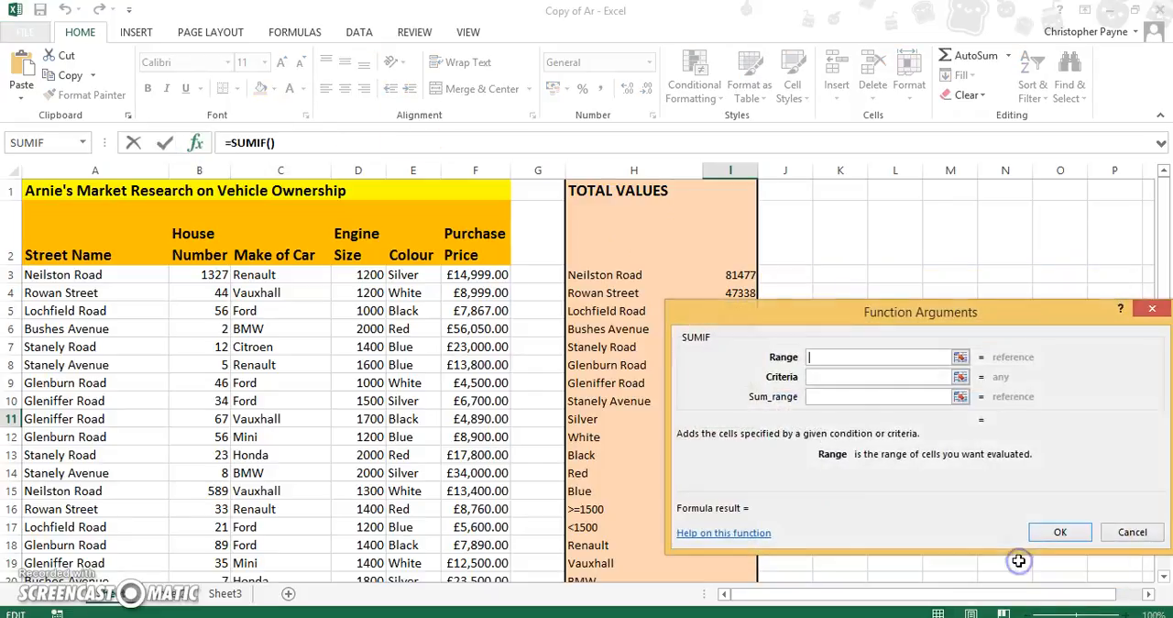
{"action": "left_click", "coordinate": [827, 378]}
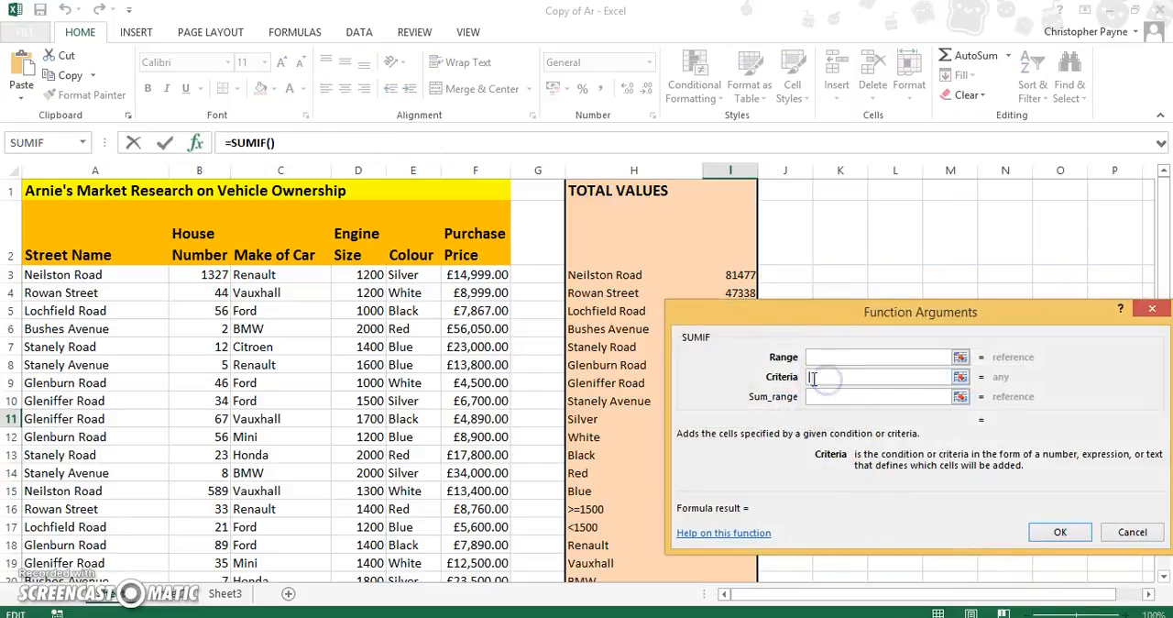
{"action": "left_click_drag", "start_coordinate": [871, 310], "coordinate": [898, 205]}
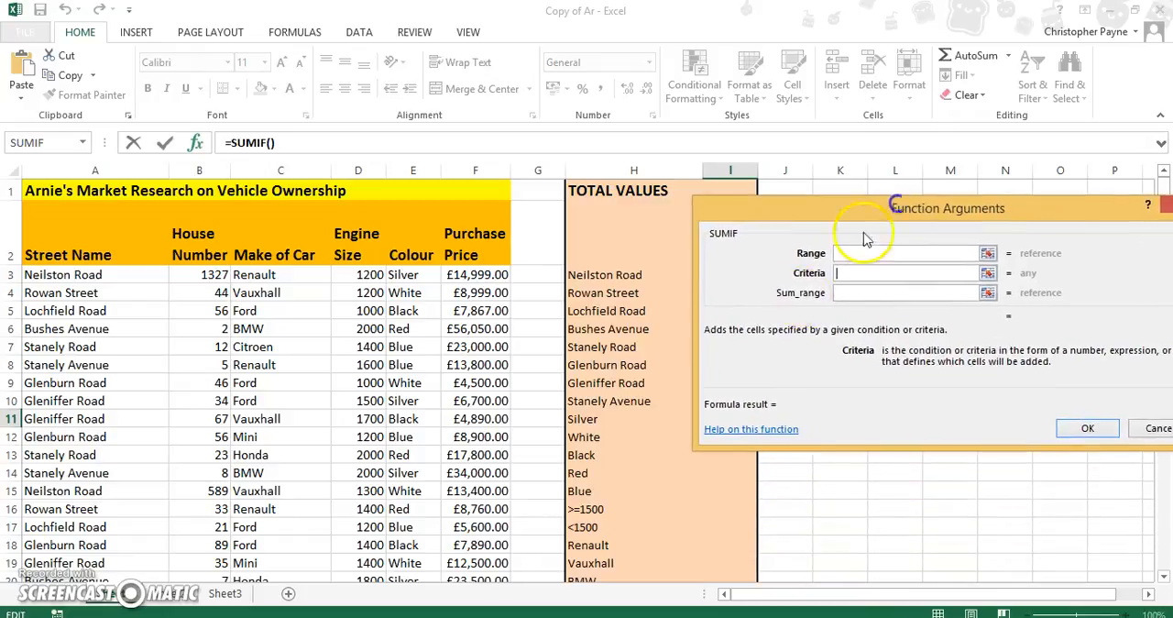
{"action": "left_click", "coordinate": [606, 425]}
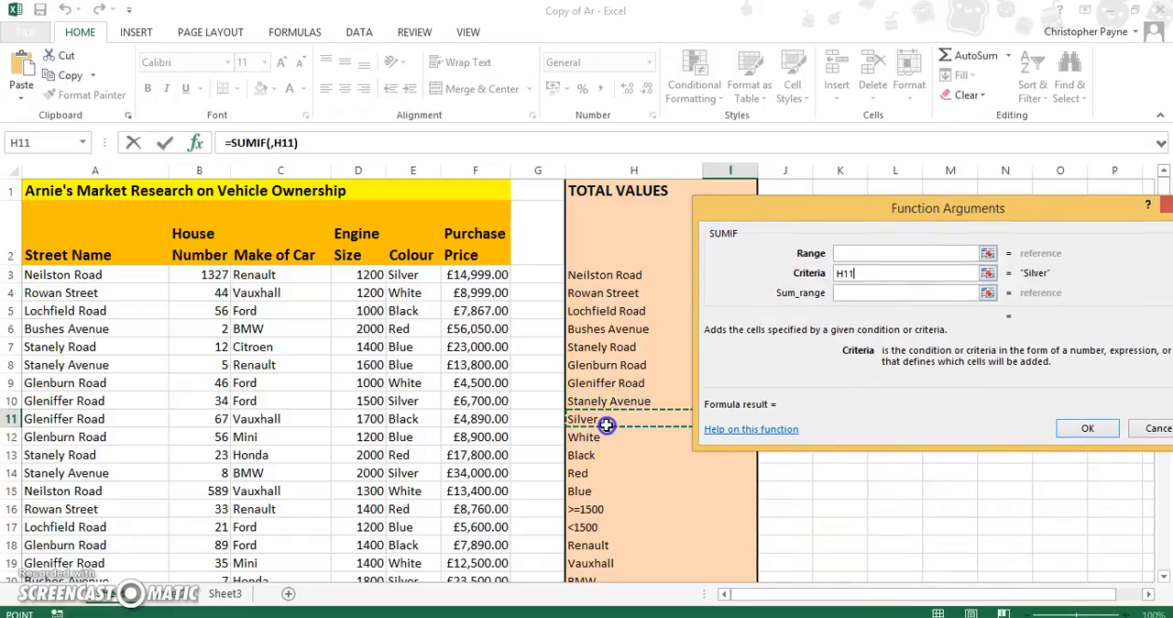
- Set the function's range to the colours in E3:E46 and make it absolute as $E$3:$E$46
{"action": "left_click", "coordinate": [871, 255]}
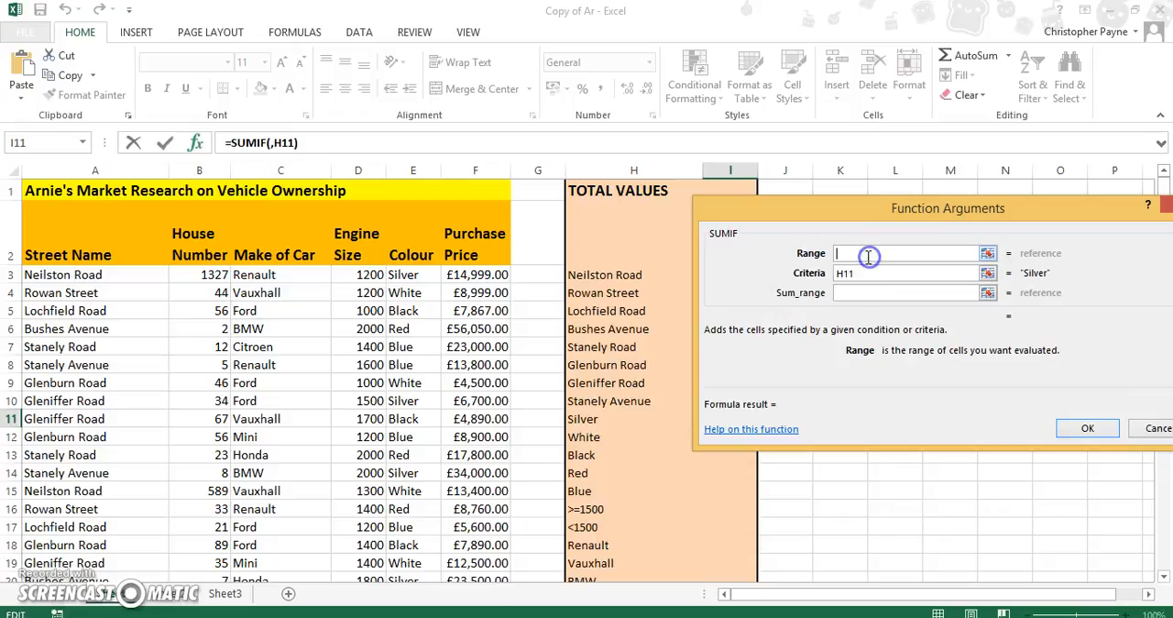
{"action": "left_click", "coordinate": [415, 275]}
{"action": "left_click_drag", "start_coordinate": [415, 275], "coordinate": [412, 495]}
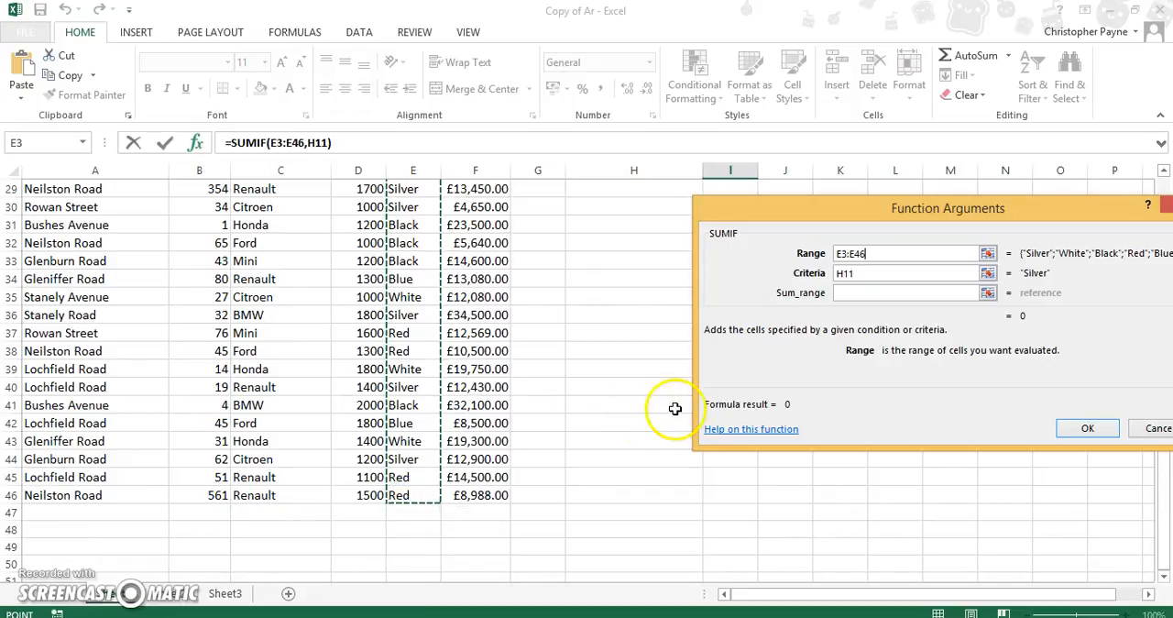
{"action": "left_click", "coordinate": [843, 255]}
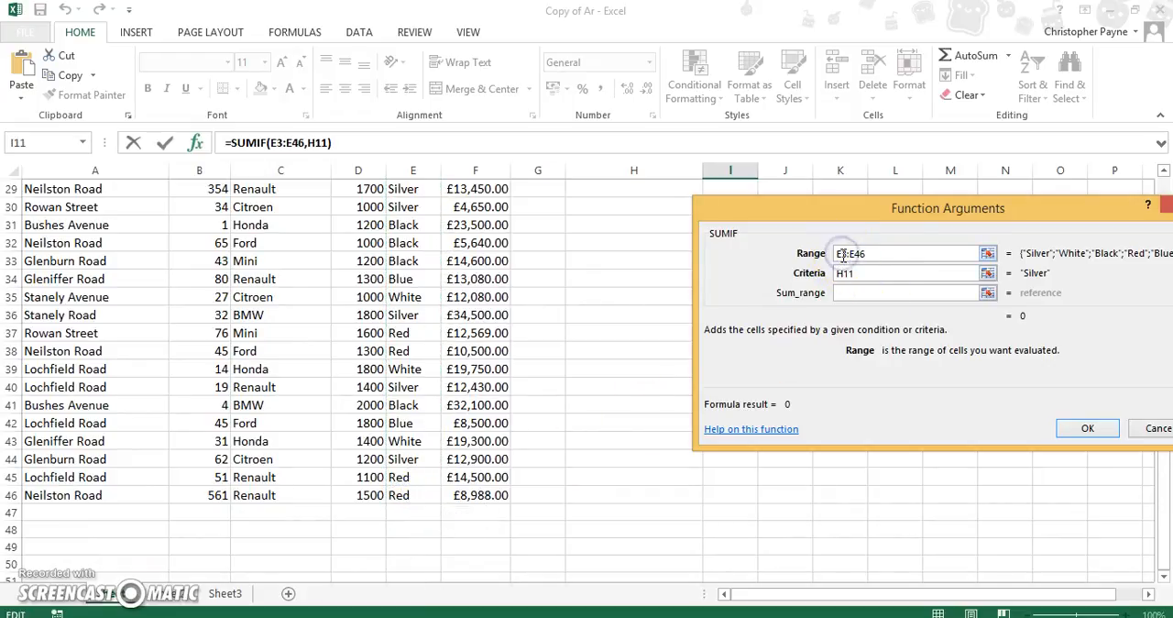
{"action": "key", "text": "F4"}
{"action": "left_click", "coordinate": [865, 253]}
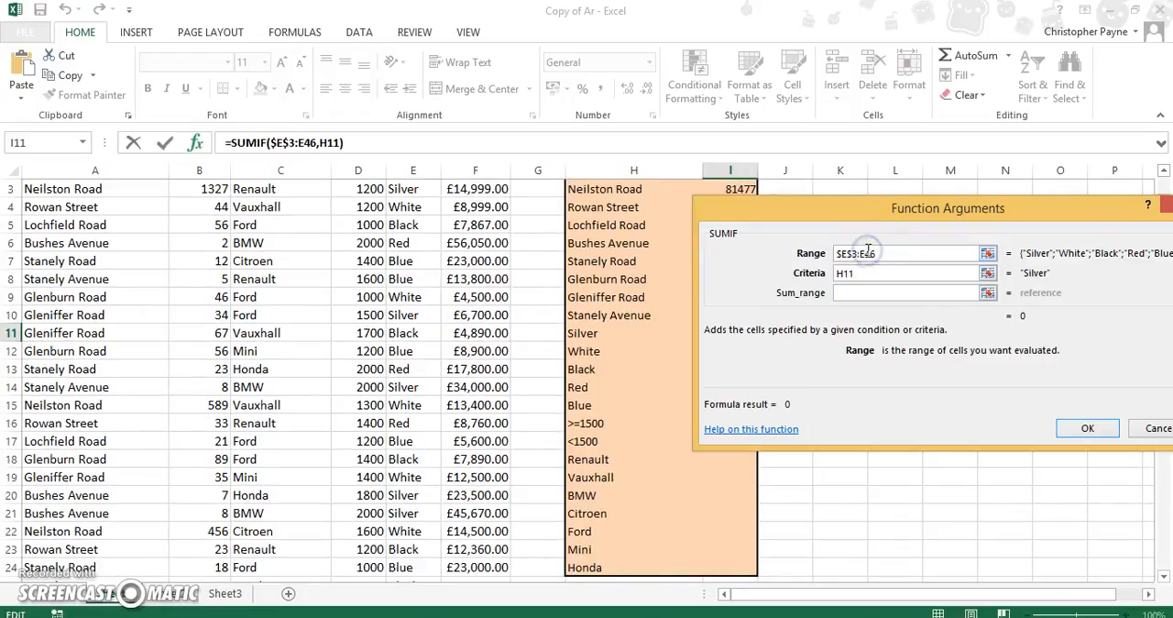
{"action": "key", "text": "F4"}
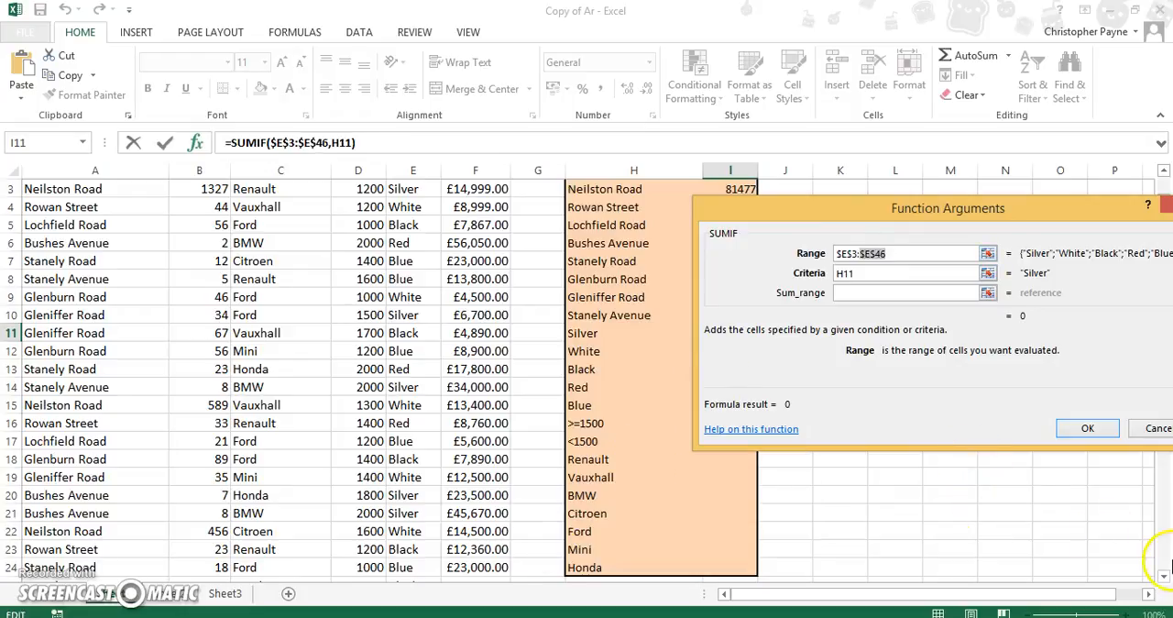
- Complete the Silver SUMIF with the absolute sum range $F$3:$F$46 and fill the formula down from I11 to I15
{"action": "left_click_drag", "start_coordinate": [1058, 214], "coordinate": [940, 284]}
{"action": "left_click_drag", "start_coordinate": [1161, 257], "coordinate": [1157, 240]}
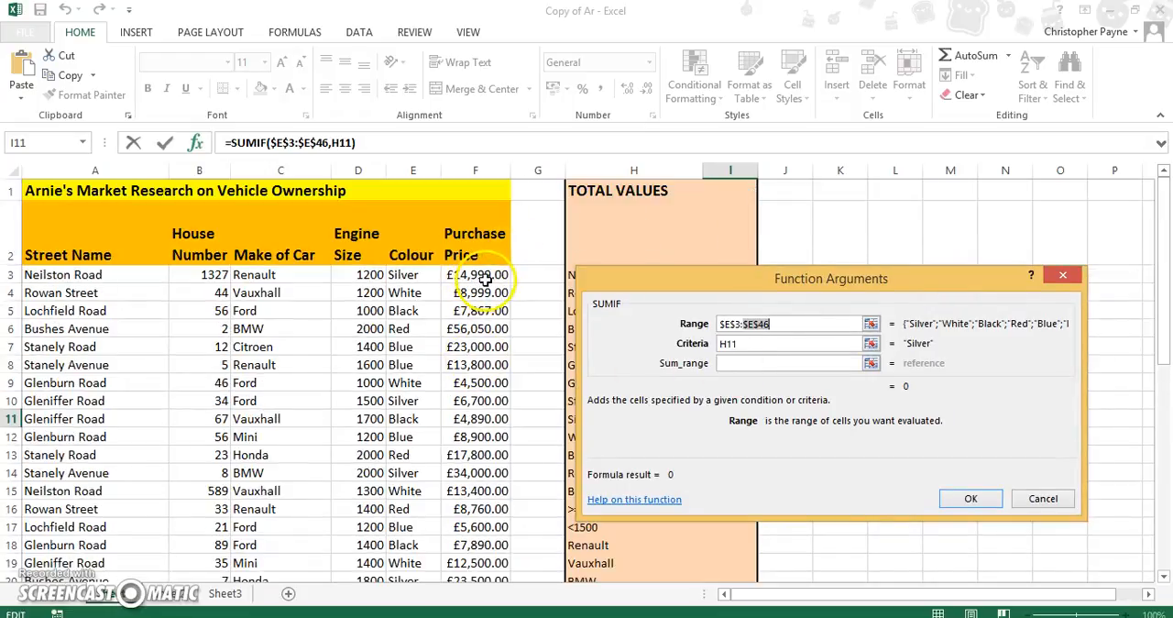
{"action": "left_click", "coordinate": [724, 363]}
{"action": "left_click_drag", "start_coordinate": [500, 274], "coordinate": [466, 548]}
{"action": "left_click", "coordinate": [724, 363]}
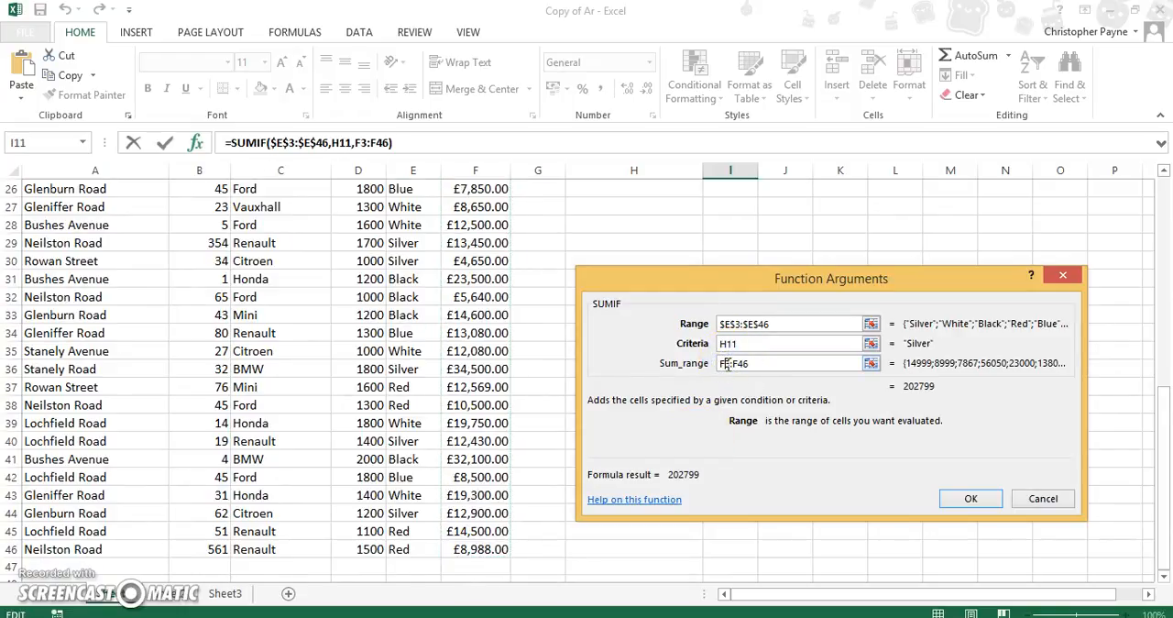
{"action": "key", "text": "F4"}
{"action": "left_click", "coordinate": [750, 365]}
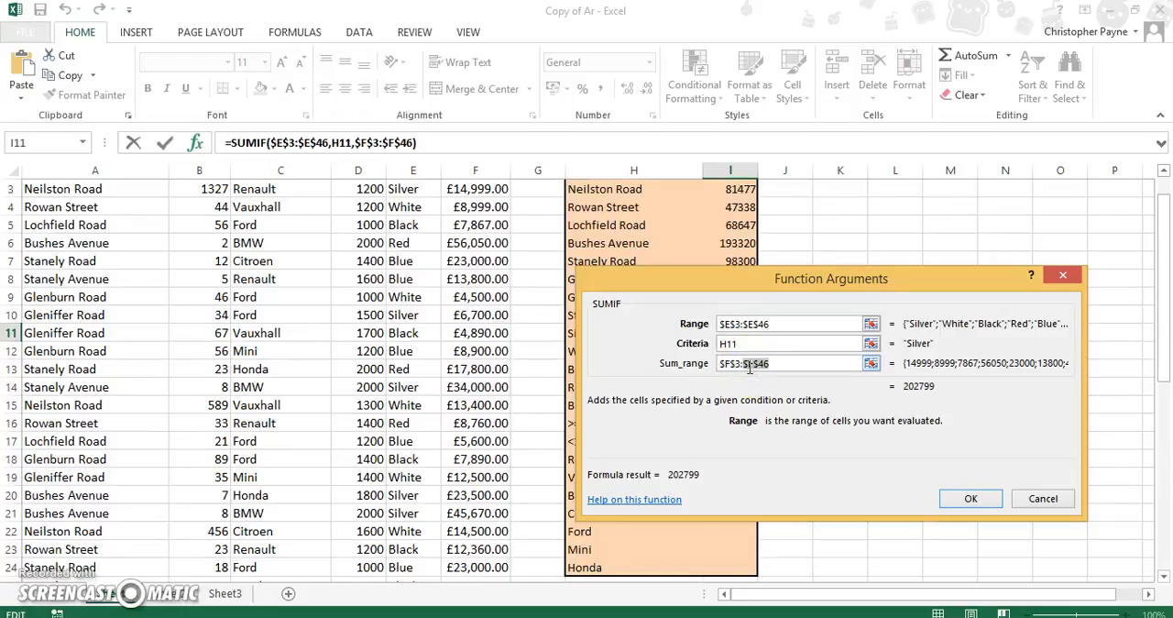
{"action": "left_click", "coordinate": [971, 497]}
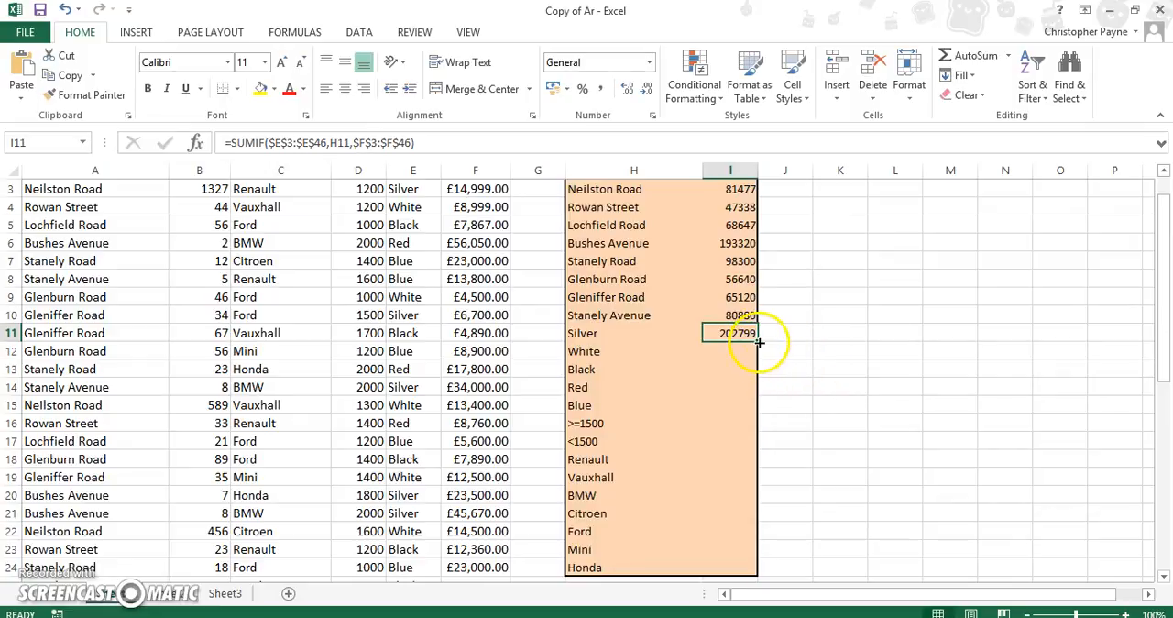
{"action": "left_click_drag", "start_coordinate": [759, 342], "coordinate": [751, 404]}
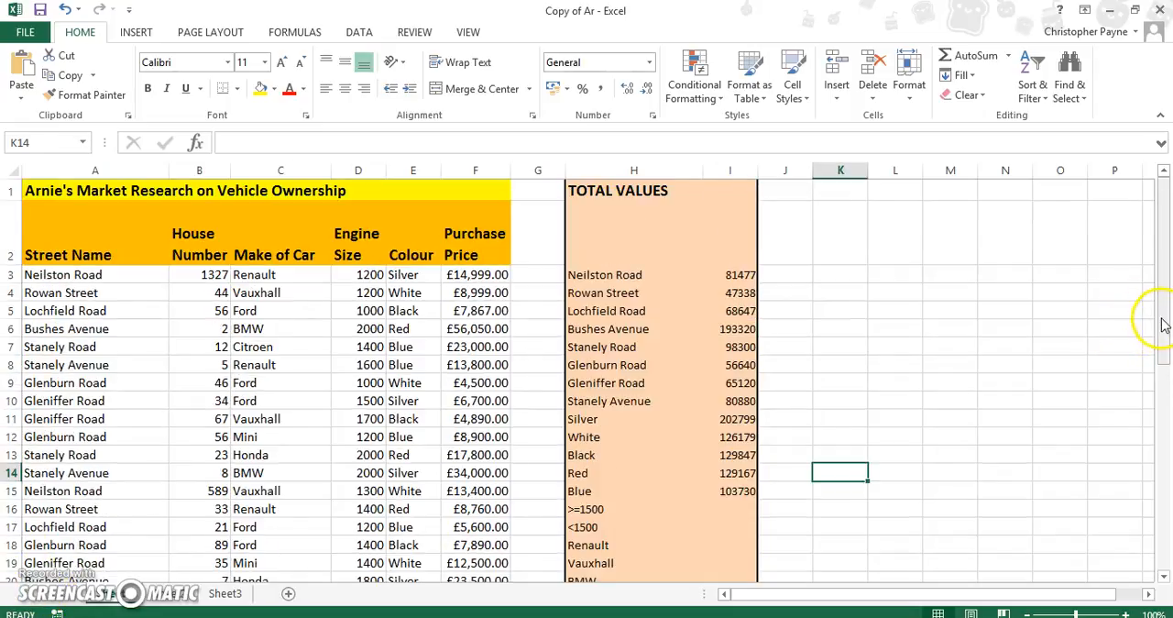
- Insert a SUMIF function in cell I16 for the larger engine sizes, with >=1500 as its criteria
{"action": "left_click_drag", "start_coordinate": [1164, 321], "coordinate": [1162, 341]}
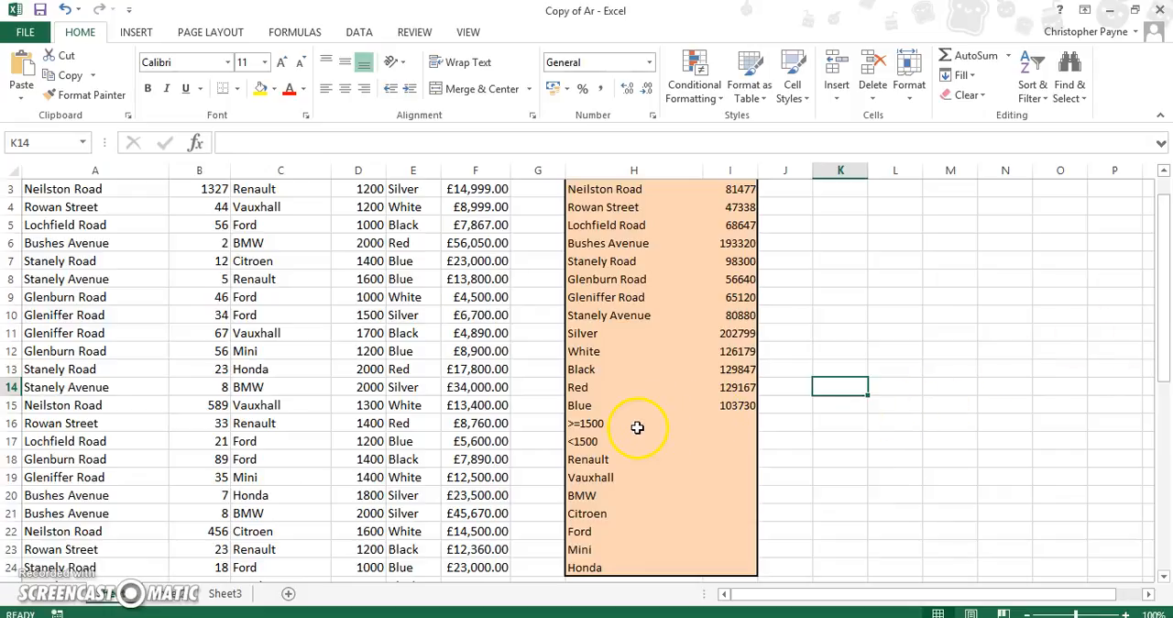
{"action": "left_click", "coordinate": [743, 422]}
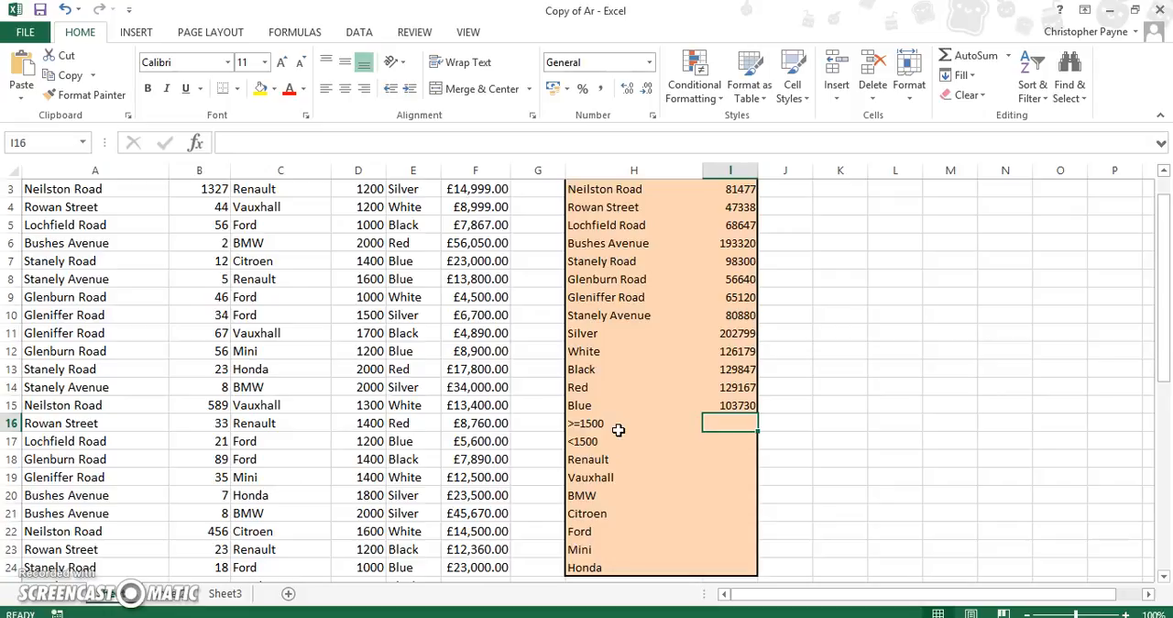
{"action": "left_click", "coordinate": [306, 118]}
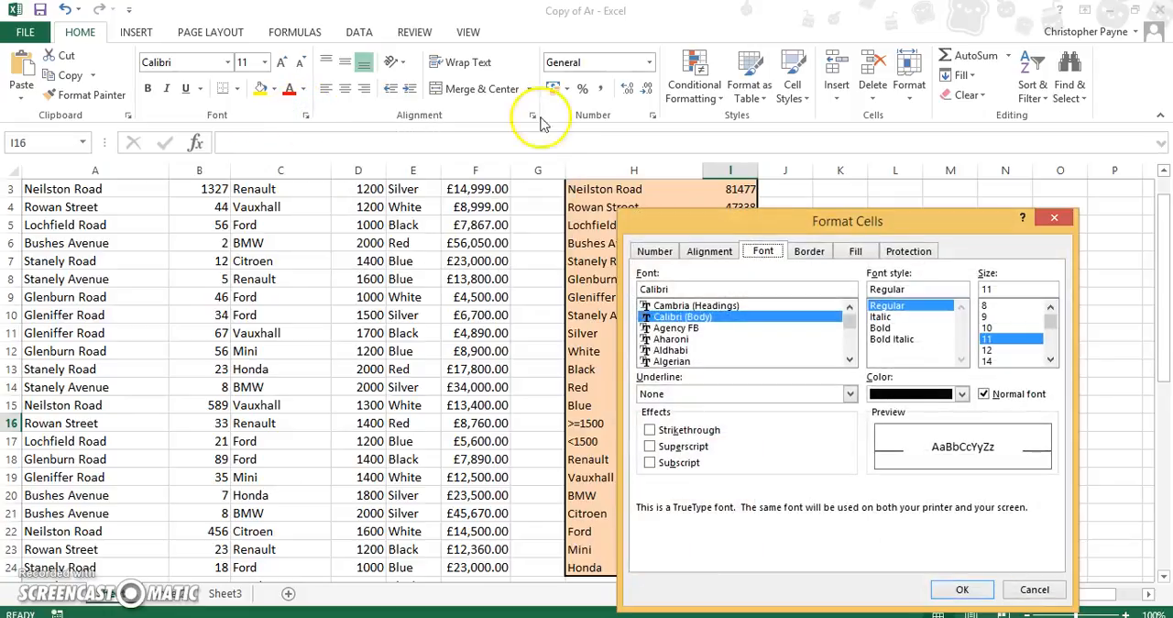
{"action": "left_click", "coordinate": [1021, 590]}
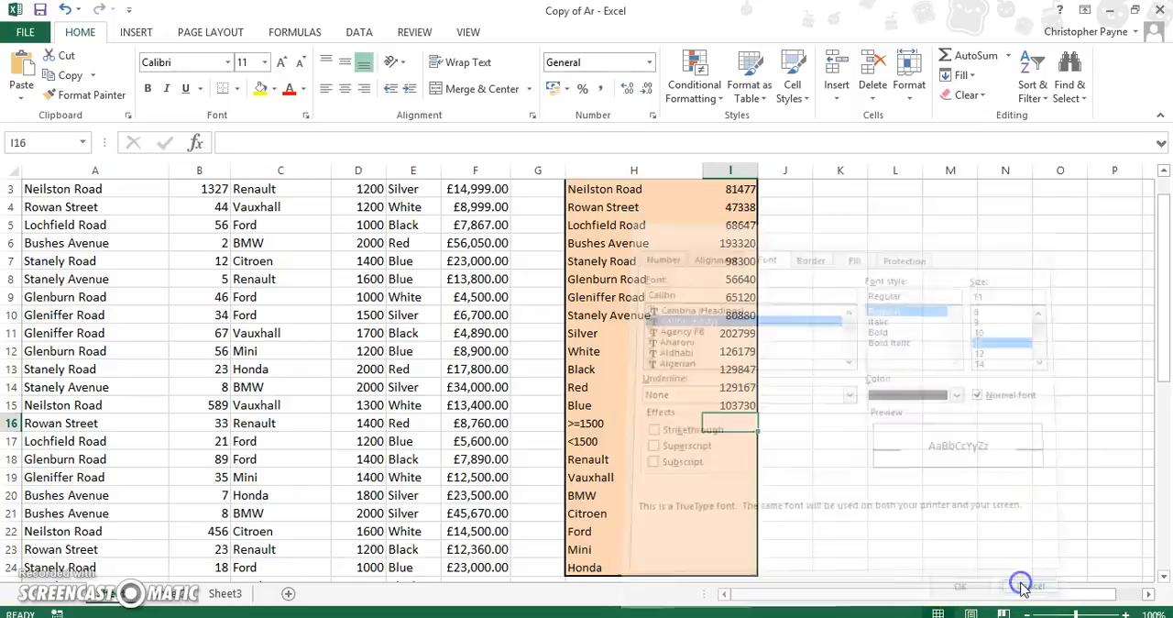
{"action": "left_click", "coordinate": [196, 144]}
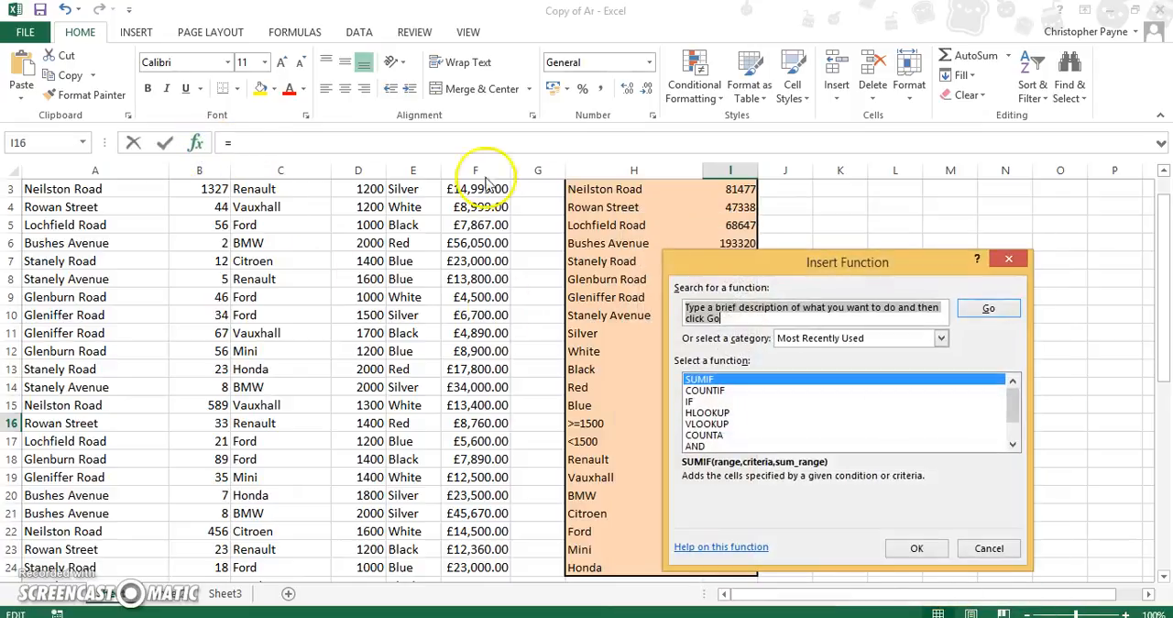
{"action": "left_click", "coordinate": [918, 547]}
{"action": "left_click_drag", "start_coordinate": [905, 293], "coordinate": [1076, 186]}
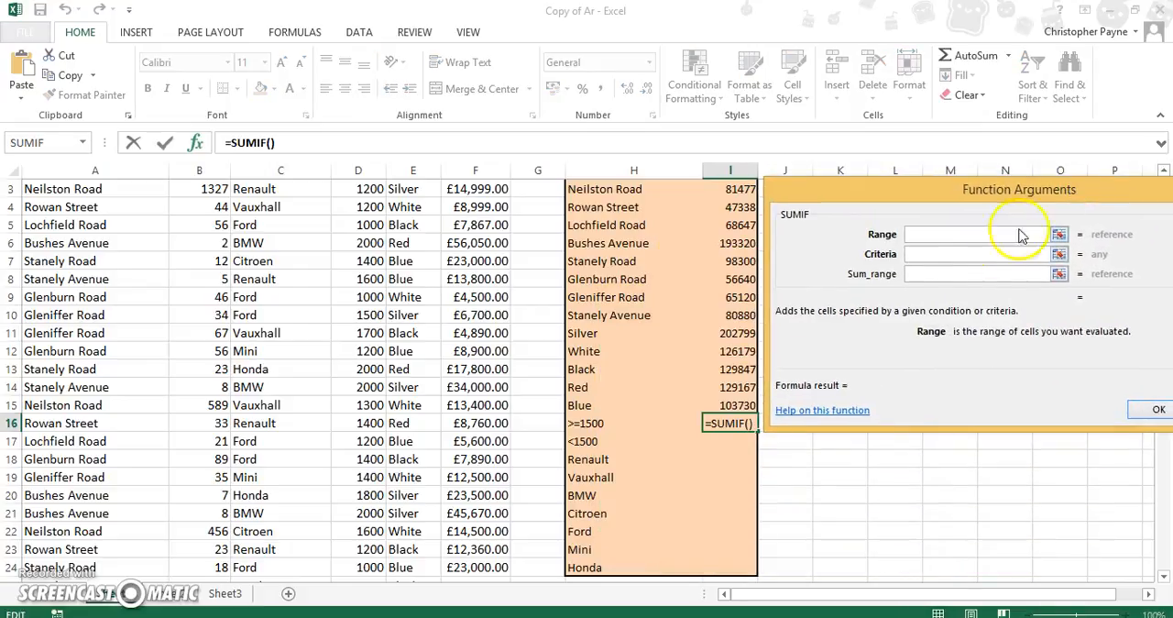
{"action": "left_click", "coordinate": [958, 253]}
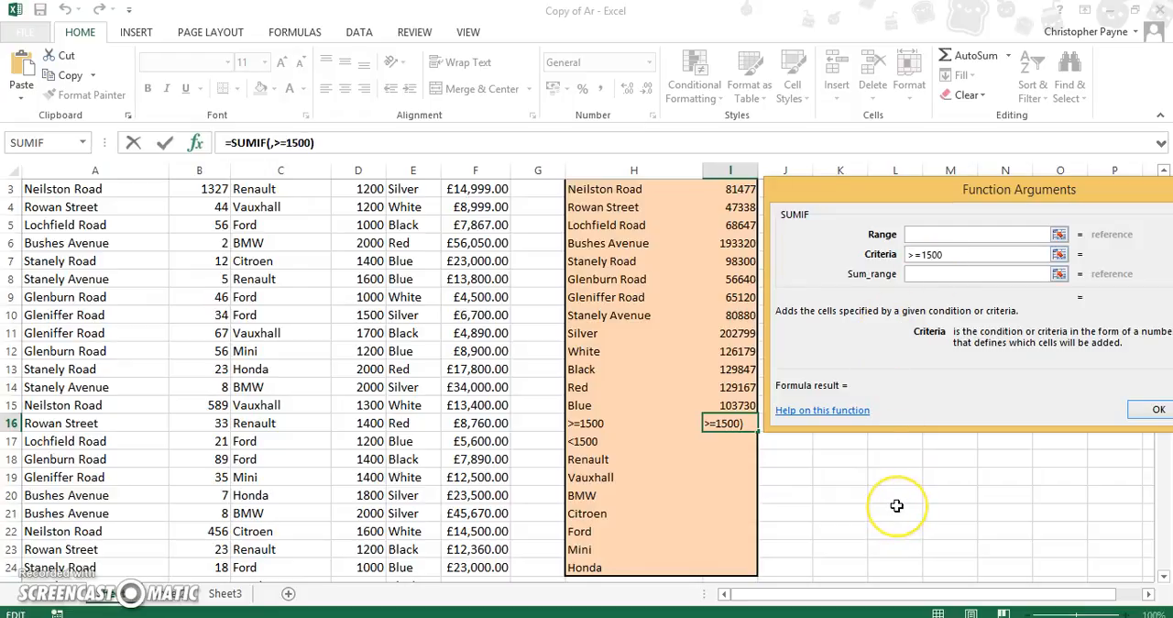
{"action": "type", "text": "+"}
{"action": "left_click", "coordinate": [896, 506]}
{"action": "left_click", "coordinate": [1162, 522]}
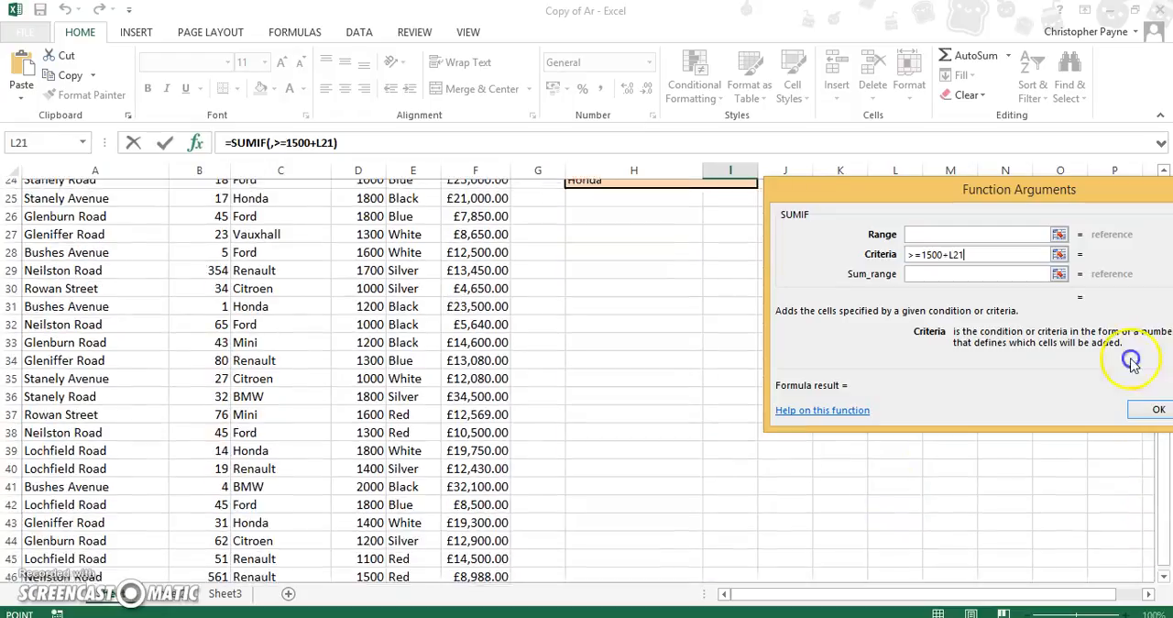
{"action": "left_click", "coordinate": [662, 404]}
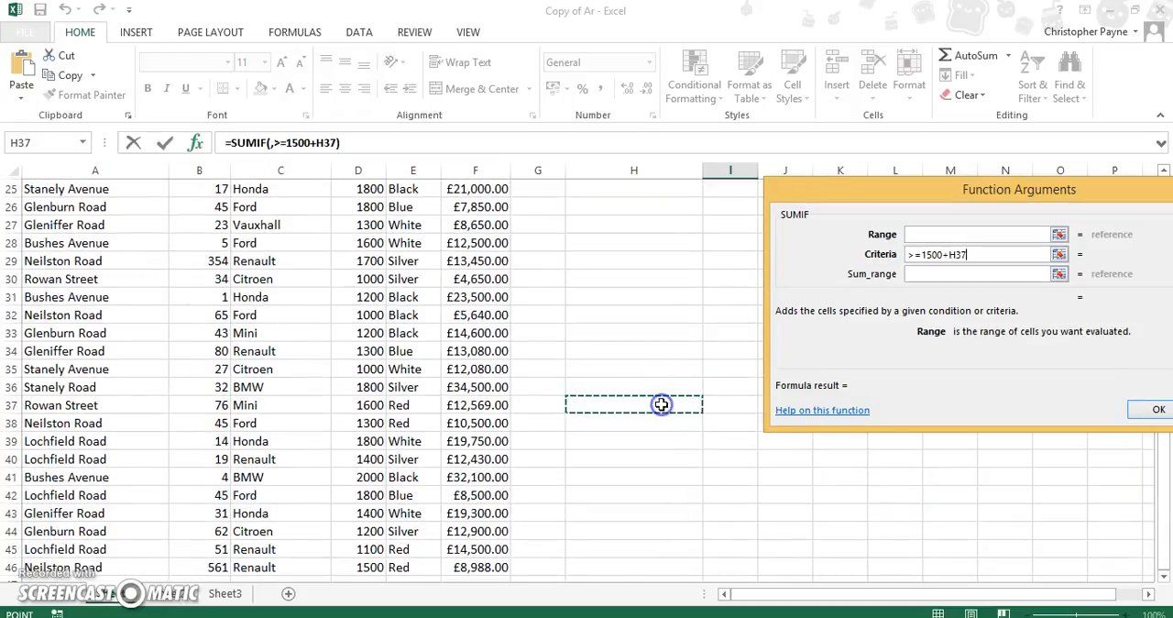
{"action": "key", "text": "Left"}
{"action": "key", "text": "Left"}
{"action": "key", "text": "Left"}
{"action": "key", "text": "Left"}
{"action": "key", "text": "Up"}
{"action": "key", "text": "Up"}
{"action": "key", "text": "Up"}
{"action": "key", "text": "Up"}
{"action": "key", "text": "Up"}
{"action": "key", "text": "Up"}
{"action": "key", "text": "Up"}
{"action": "key", "text": "Up"}
{"action": "key", "text": "Up"}
{"action": "key", "text": "Up"}
{"action": "key", "text": "Up"}
{"action": "key", "text": "Up"}
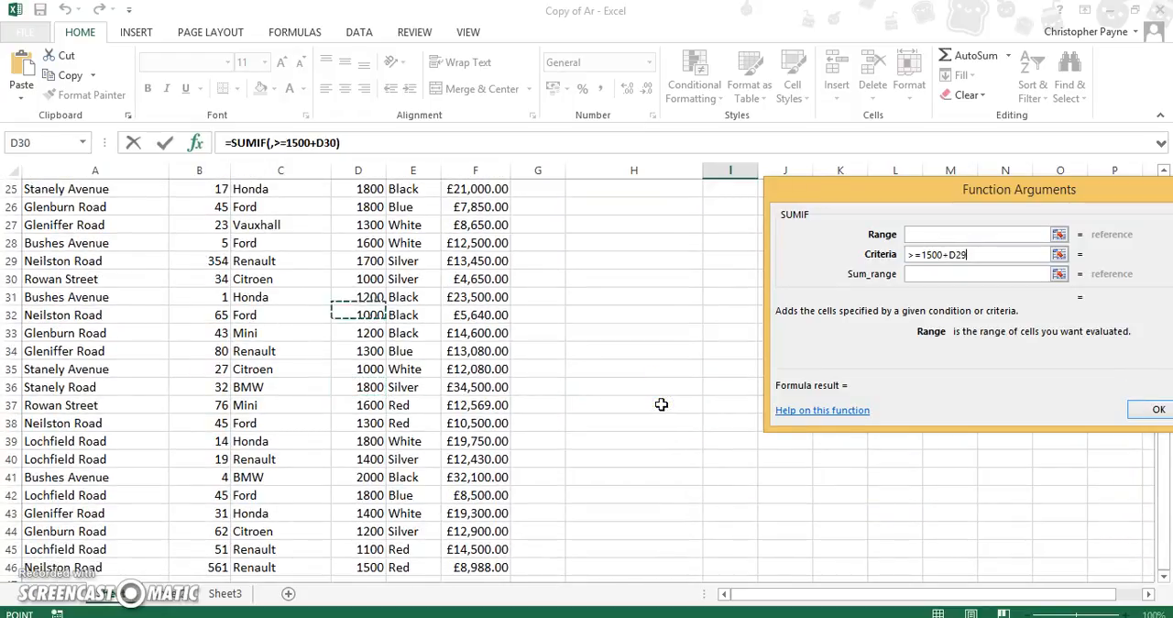
{"action": "key", "text": "Up"}
{"action": "key", "text": "Up"}
{"action": "key", "text": "Up"}
{"action": "key", "text": "Up"}
{"action": "key", "text": "Up"}
{"action": "key", "text": "Up"}
{"action": "key", "text": "Up"}
{"action": "key", "text": "Up"}
{"action": "key", "text": "Up"}
{"action": "key", "text": "Up"}
{"action": "key", "text": "Up"}
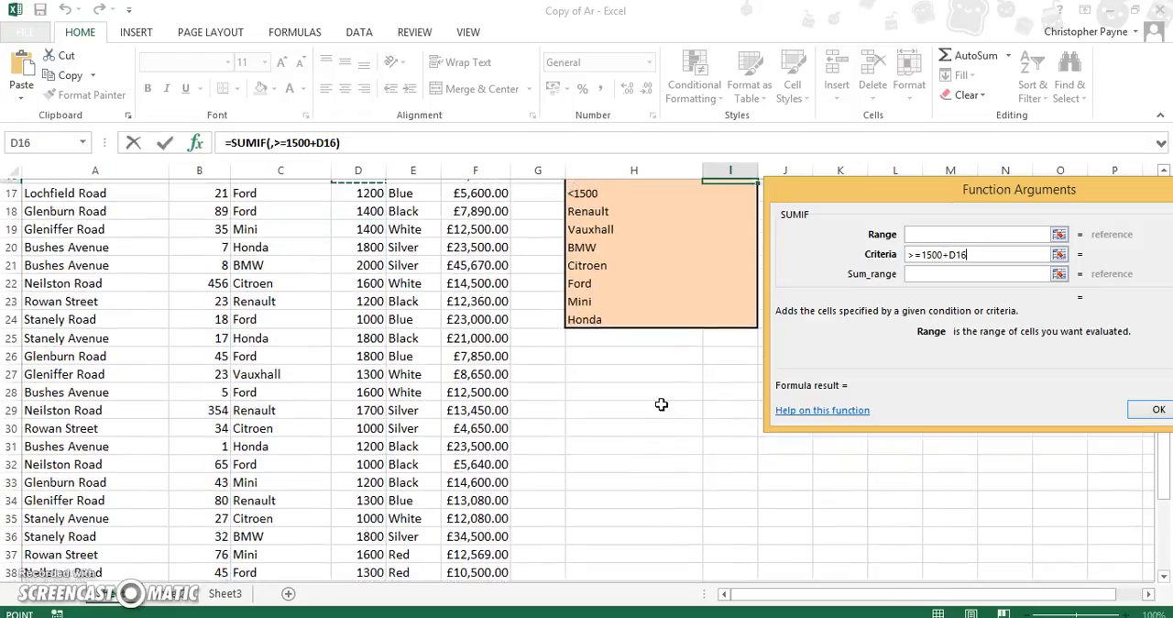
{"action": "key", "text": "Up"}
{"action": "key", "text": "Up"}
{"action": "key", "text": "Up"}
{"action": "key", "text": "Up"}
{"action": "key", "text": "Up"}
{"action": "key", "text": "Up"}
{"action": "key", "text": "Up"}
{"action": "key", "text": "Up"}
{"action": "key", "text": "Up"}
{"action": "key", "text": "Up"}
{"action": "key", "text": "Up"}
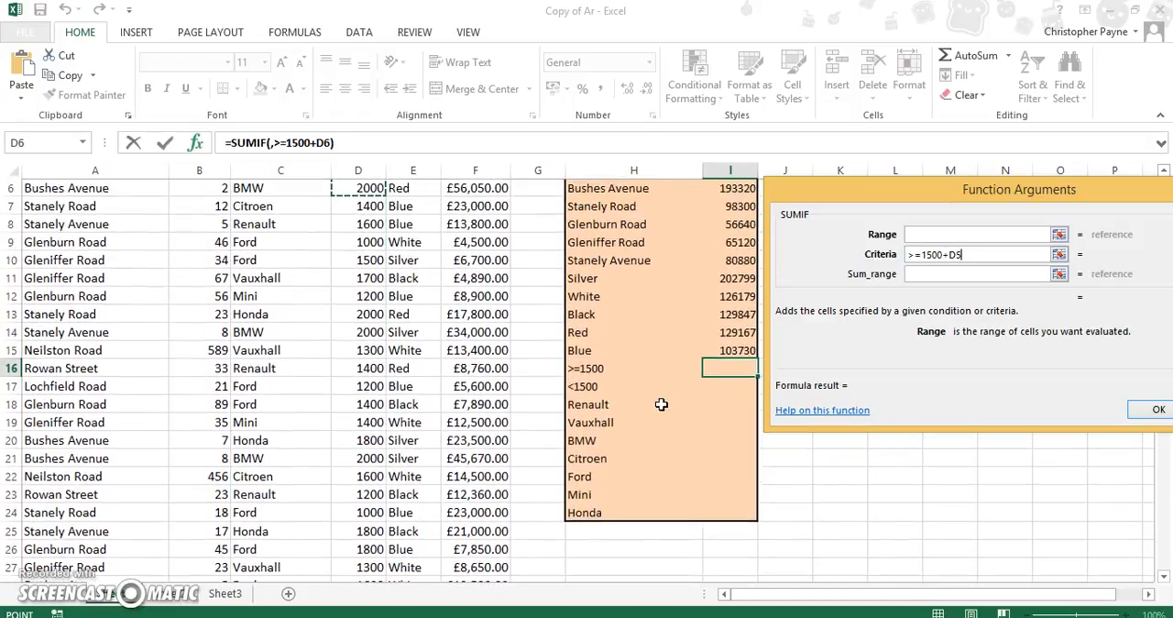
{"action": "key", "text": "Up"}
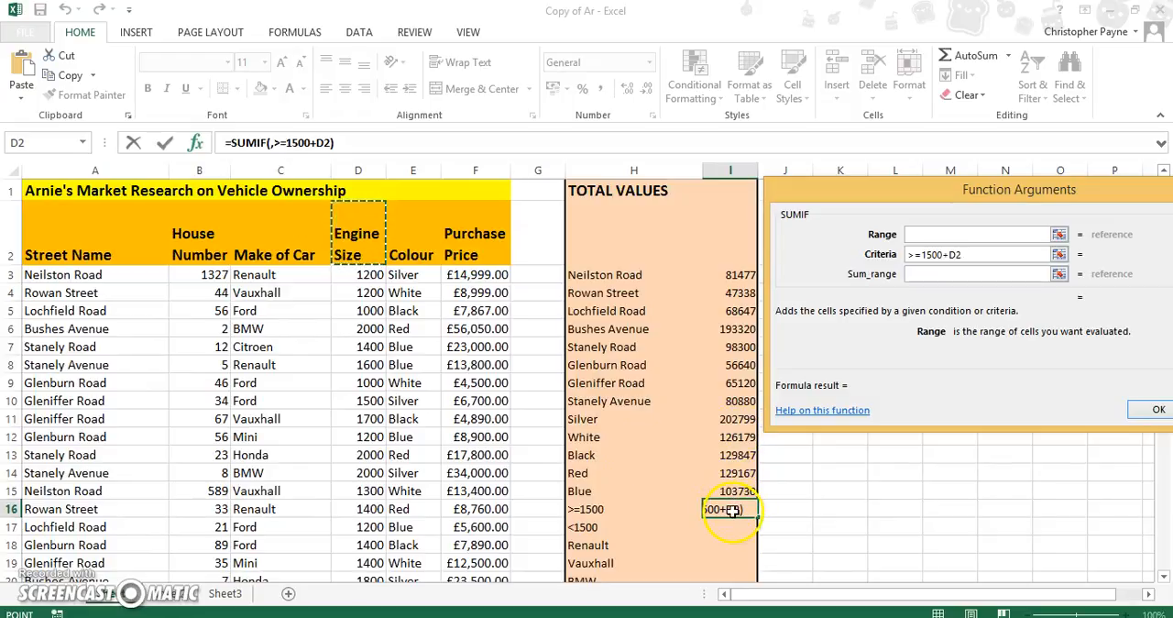
{"action": "left_click", "coordinate": [996, 256]}
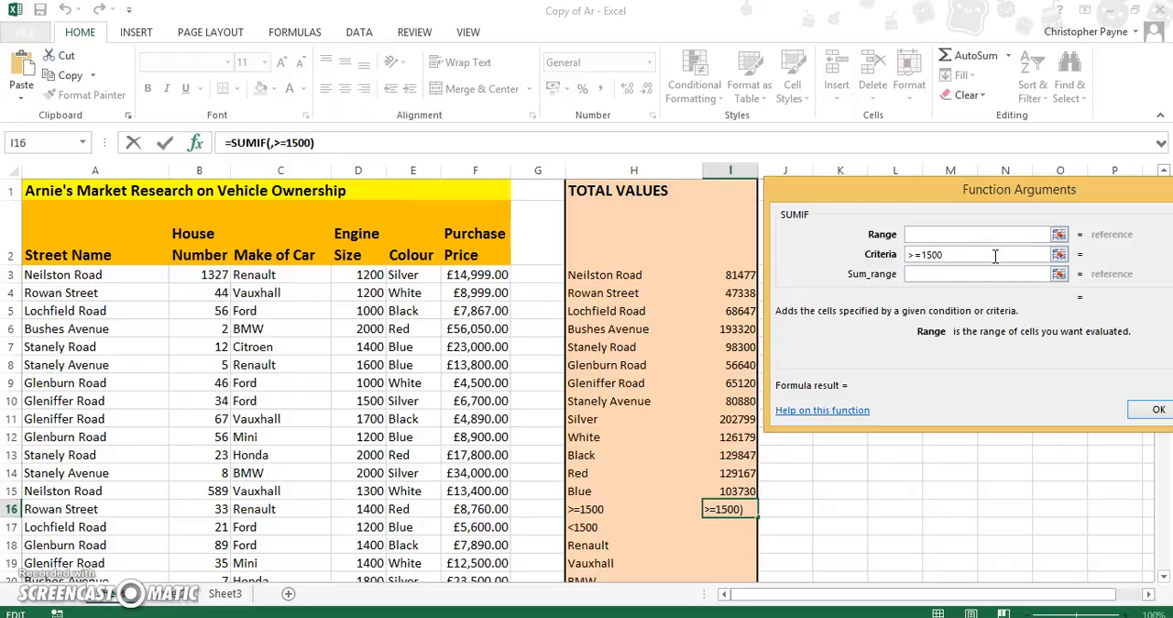
- Set the function's range to the engine sizes in D3:D46 and make it absolute as $D$3:$D$46
{"action": "left_click", "coordinate": [971, 235]}
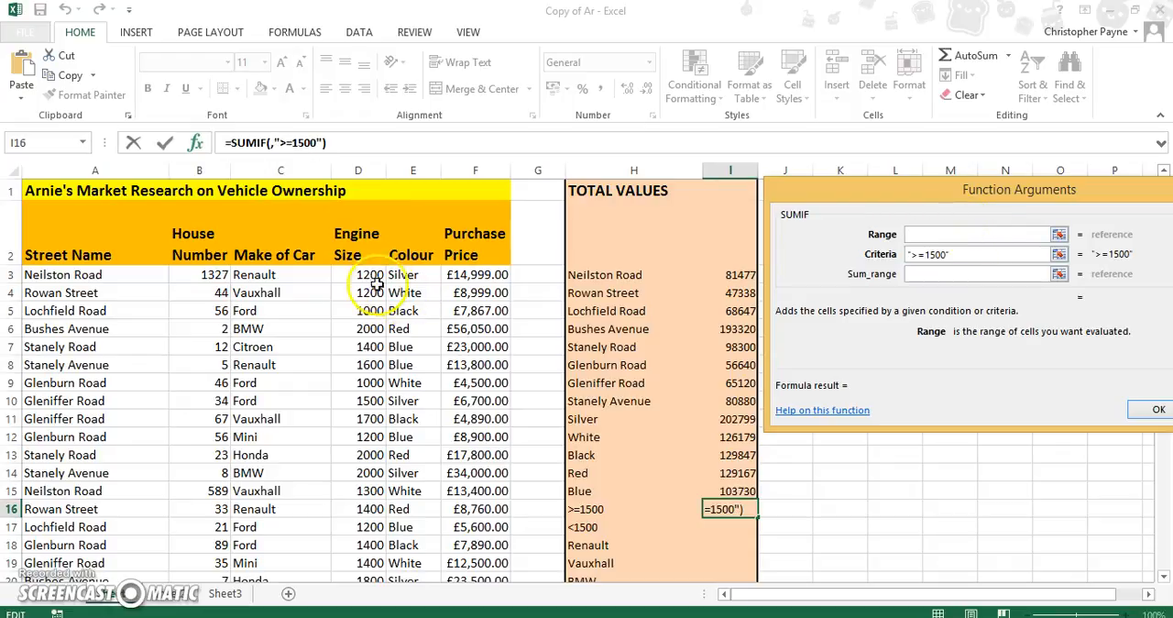
{"action": "left_click_drag", "start_coordinate": [369, 275], "coordinate": [366, 443]}
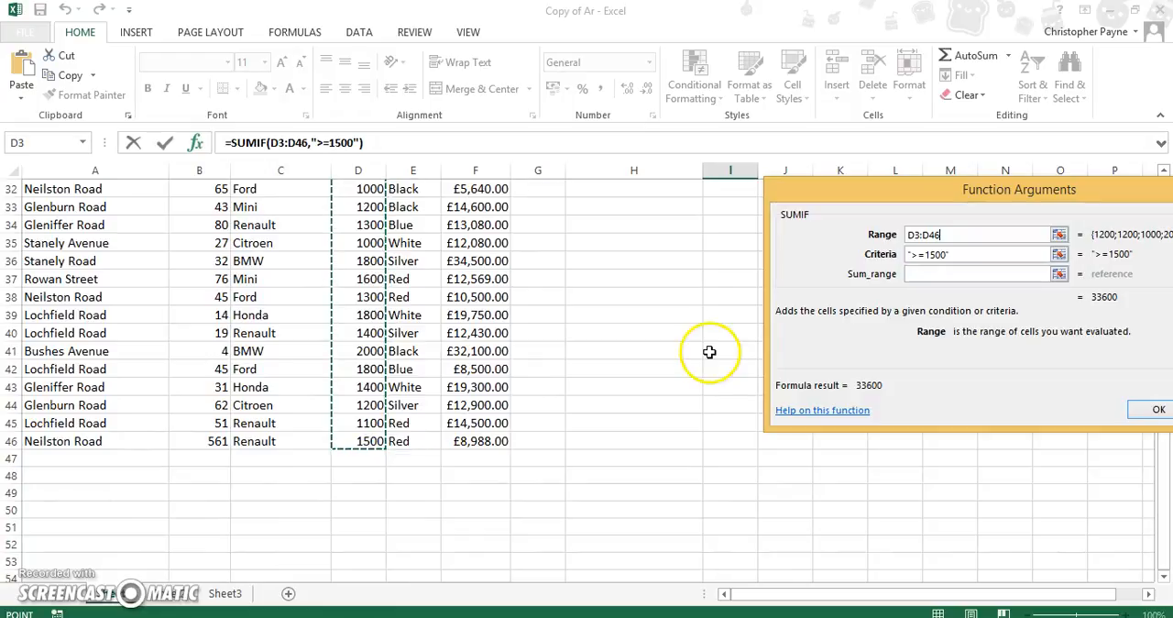
{"action": "left_click", "coordinate": [915, 236]}
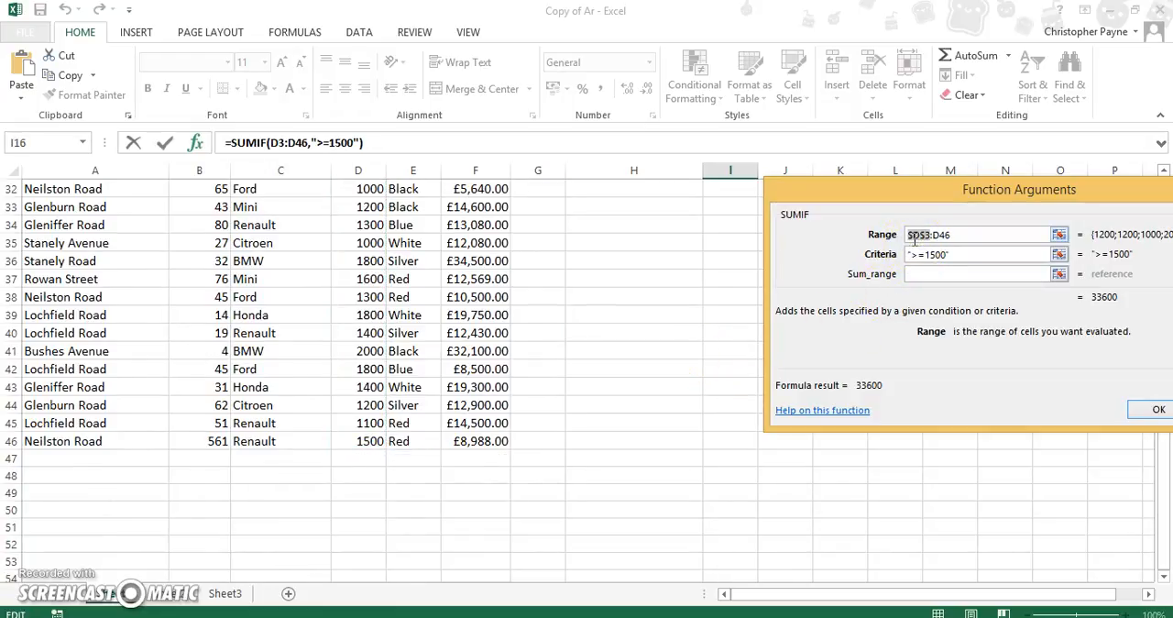
{"action": "left_click", "coordinate": [933, 237]}
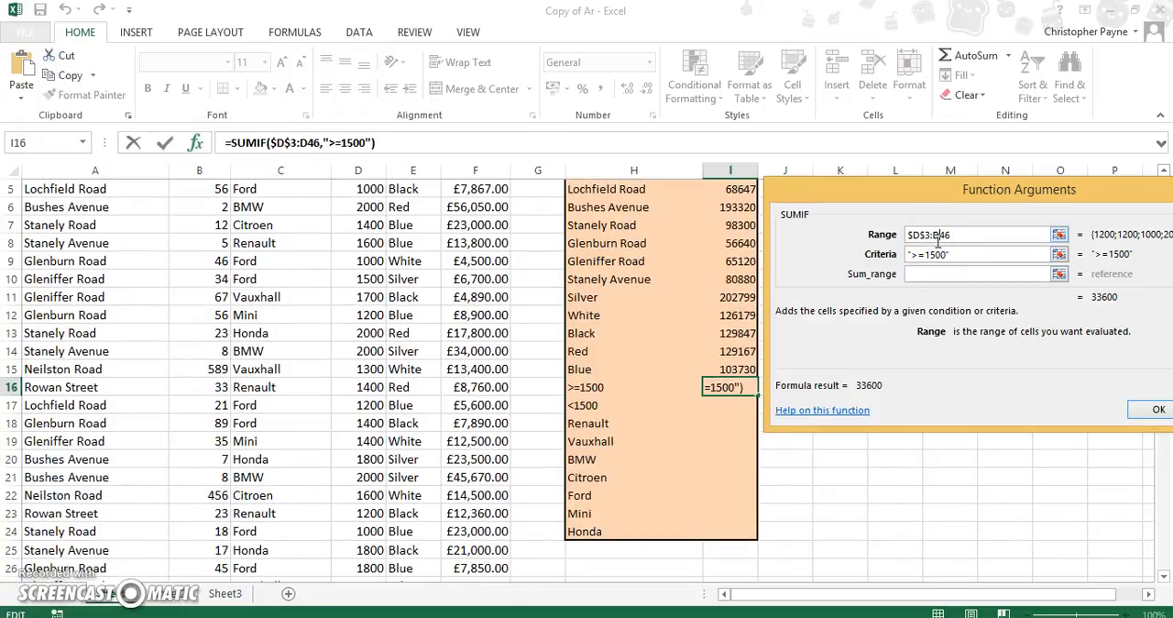
{"action": "key", "text": "F4"}
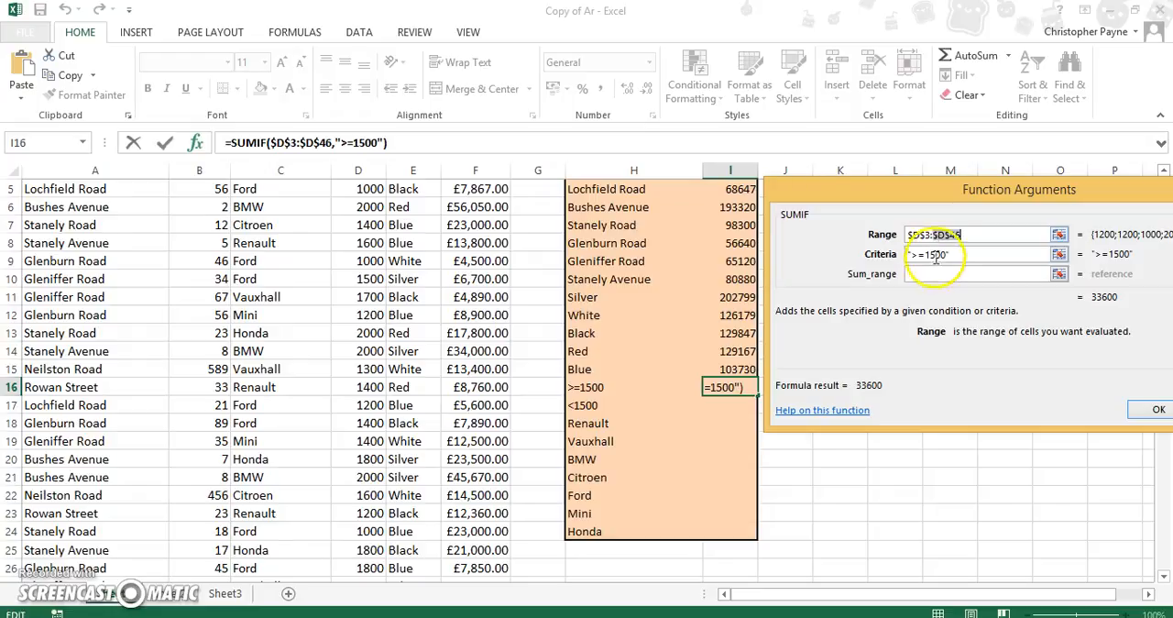
- Complete the >=1500 SUMIF in I16 with the purchase prices as the absolute sum range $F$3:$F$46
{"action": "left_click", "coordinate": [935, 273]}
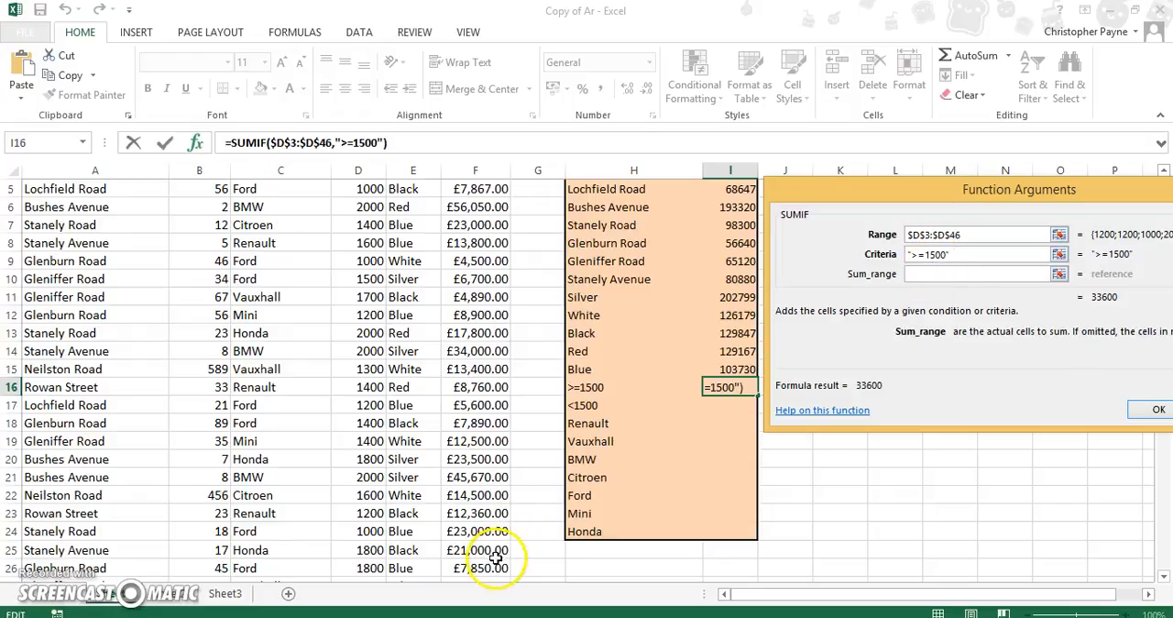
{"action": "left_click", "coordinate": [1163, 574]}
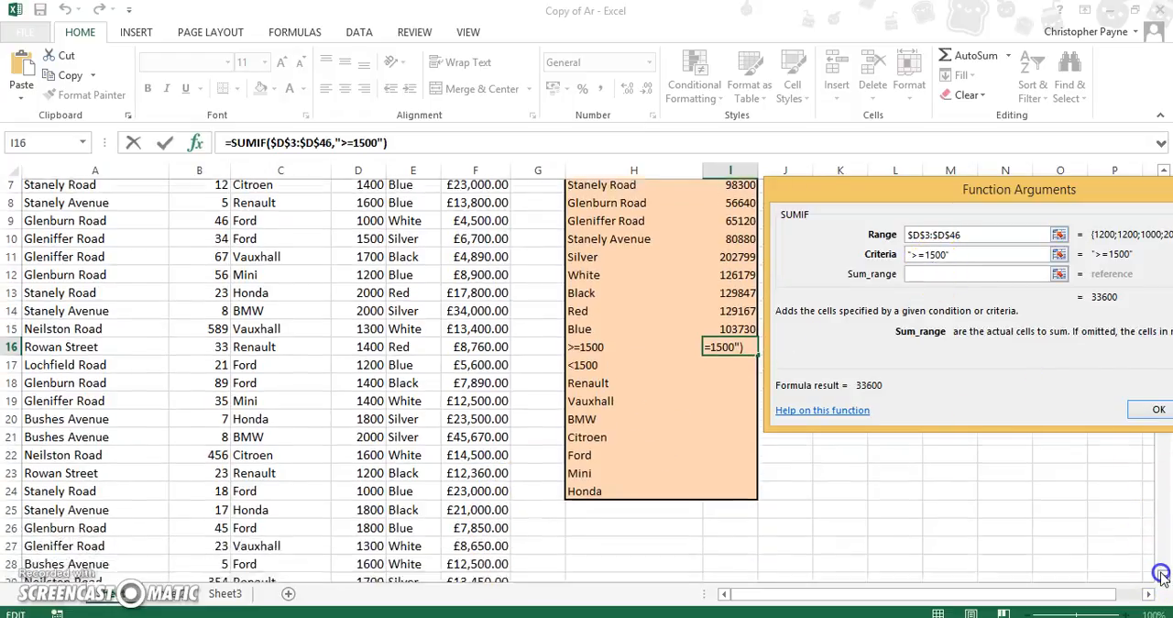
{"action": "scroll", "coordinate": [1162, 574], "scroll_direction": "down", "scroll_amount": 6}
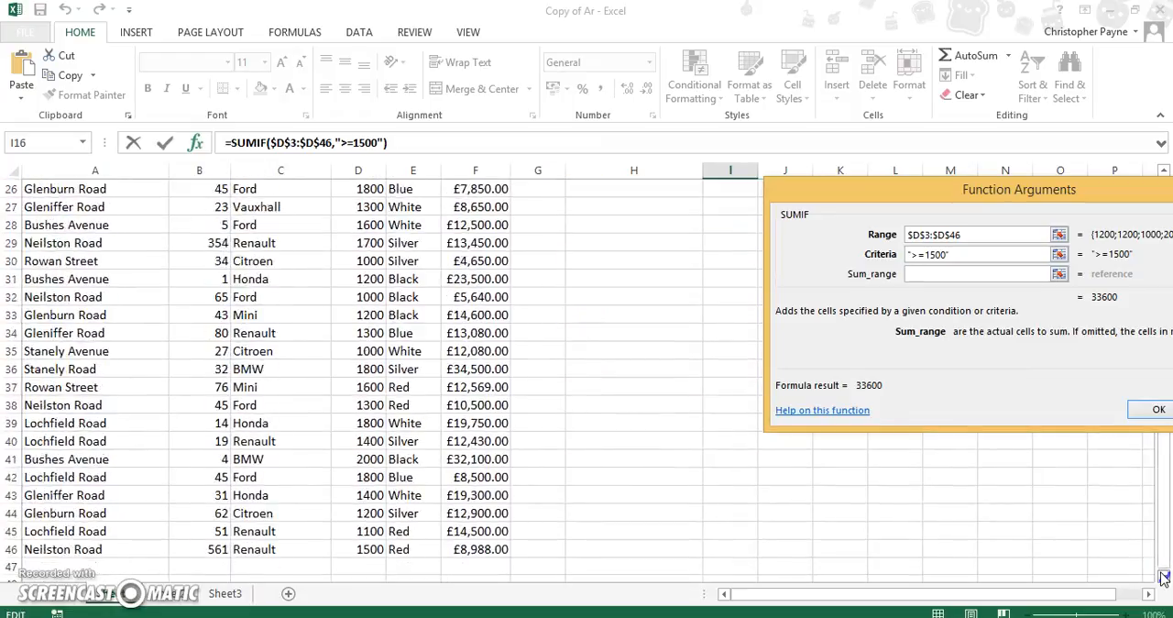
{"action": "scroll", "coordinate": [1162, 575], "scroll_direction": "down", "scroll_amount": 2}
{"action": "left_click_drag", "start_coordinate": [502, 441], "coordinate": [458, 277]}
{"action": "left_click", "coordinate": [919, 275]}
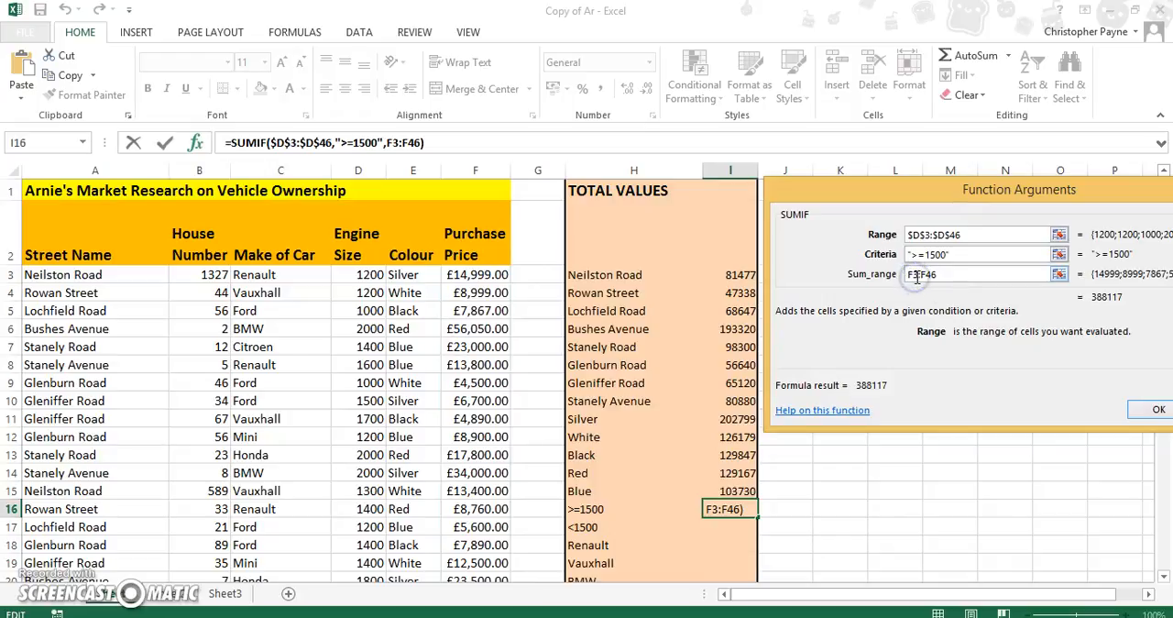
{"action": "key", "text": "F4"}
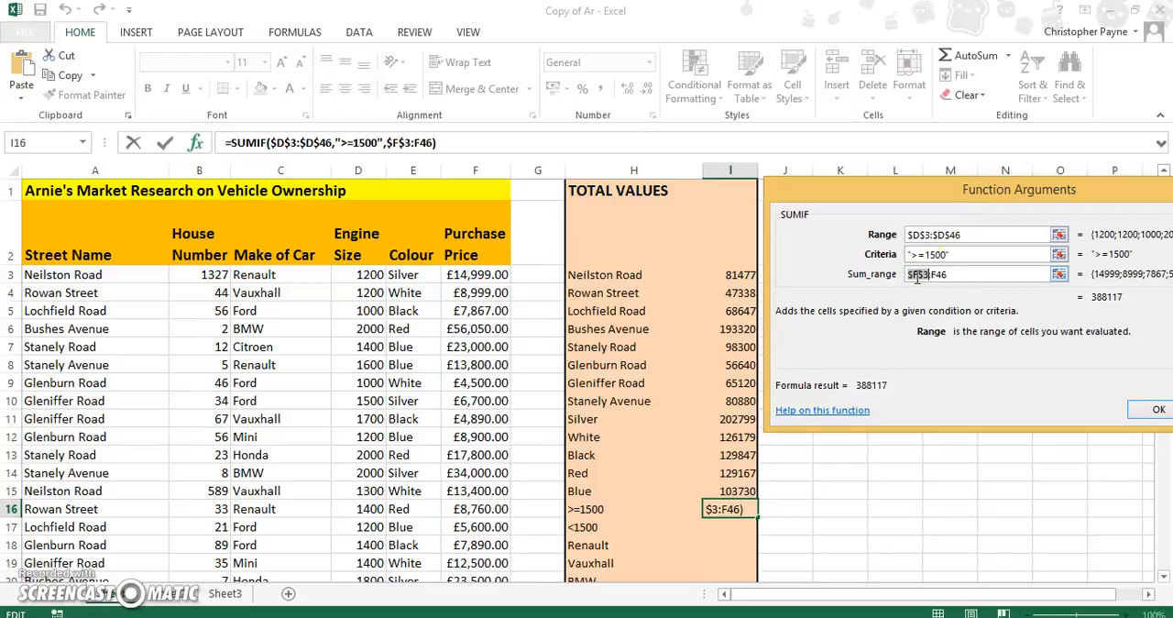
{"action": "left_click", "coordinate": [936, 278]}
{"action": "key", "text": "F4"}
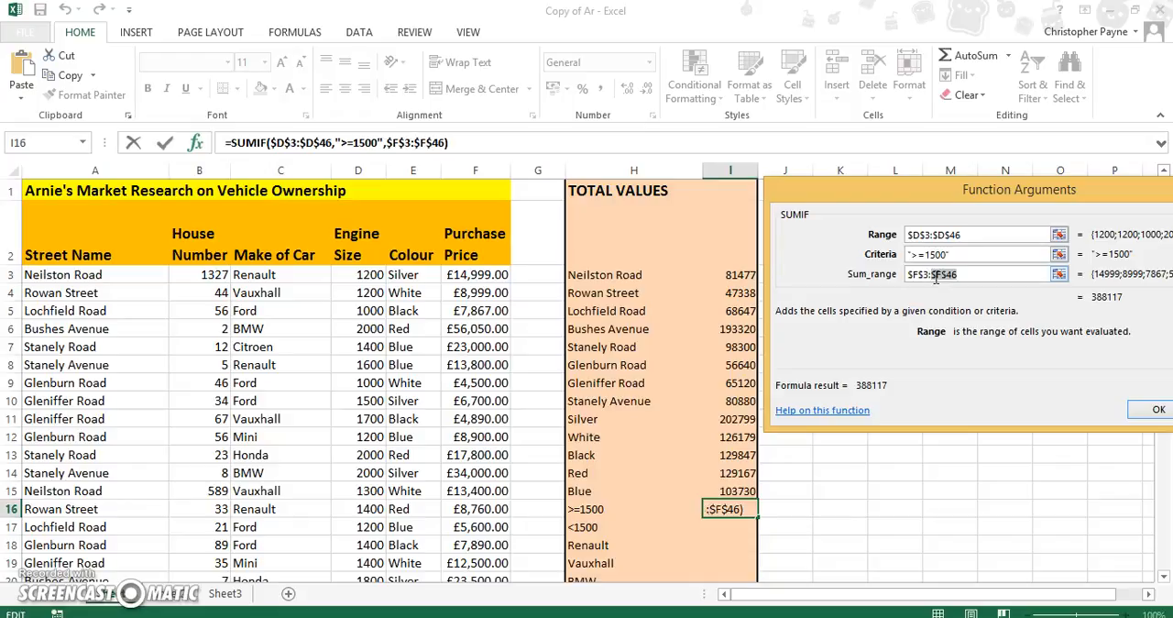
{"action": "left_click", "coordinate": [1157, 414]}
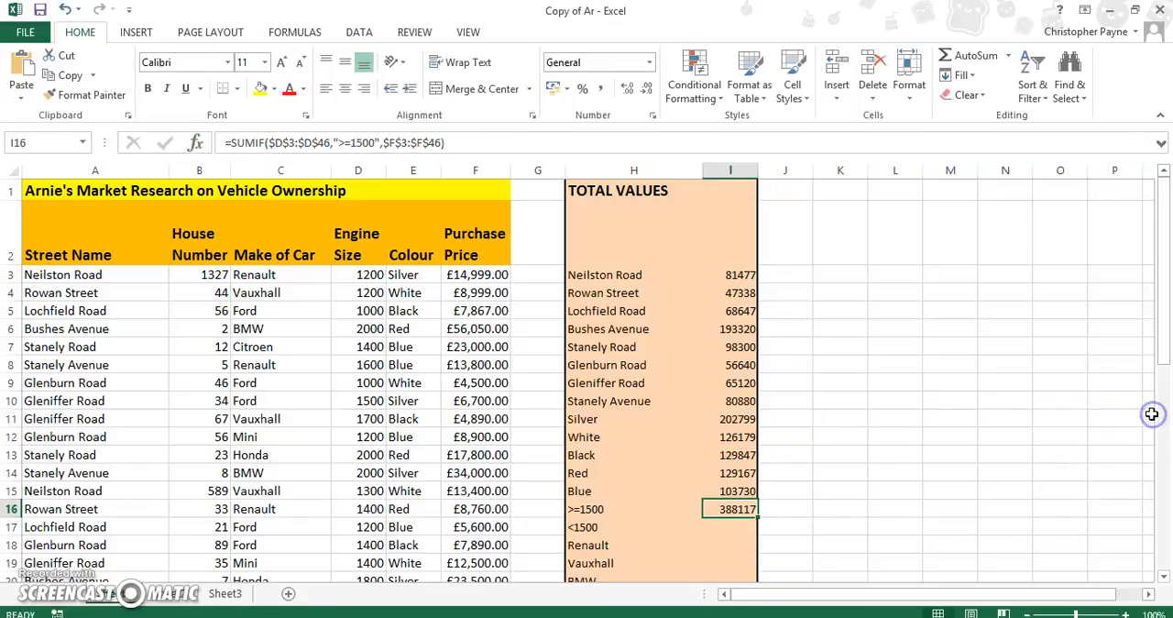
- Insert a SUMIF function in cell I17 for the smaller engine sizes, with <1500 as its criteria
{"action": "left_click", "coordinate": [743, 531]}
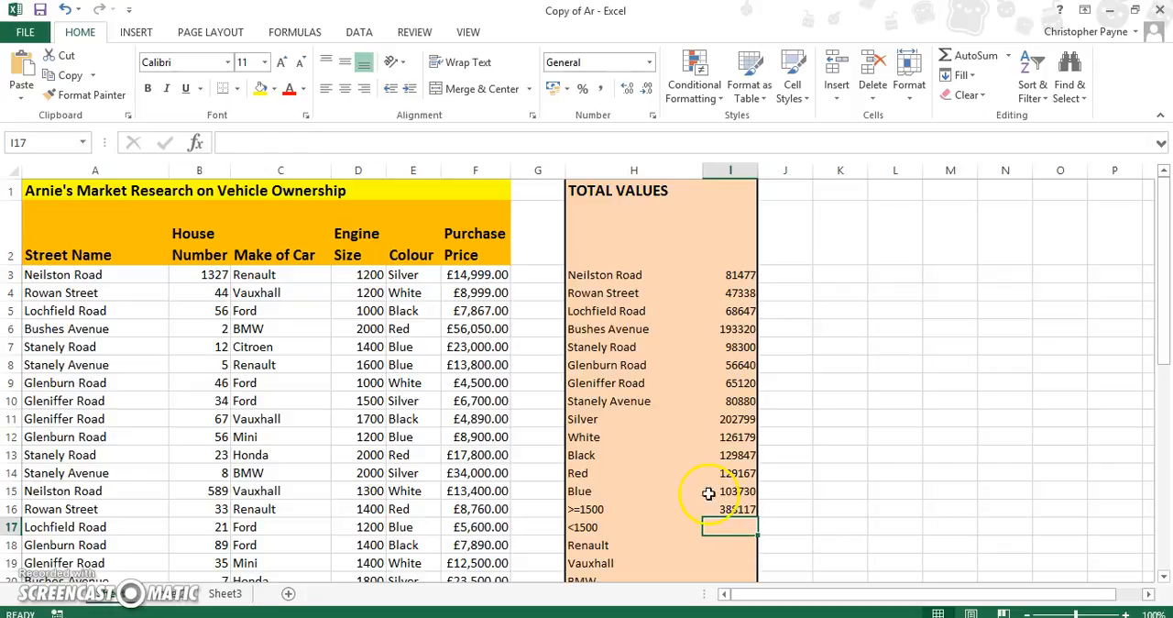
{"action": "left_click", "coordinate": [195, 144]}
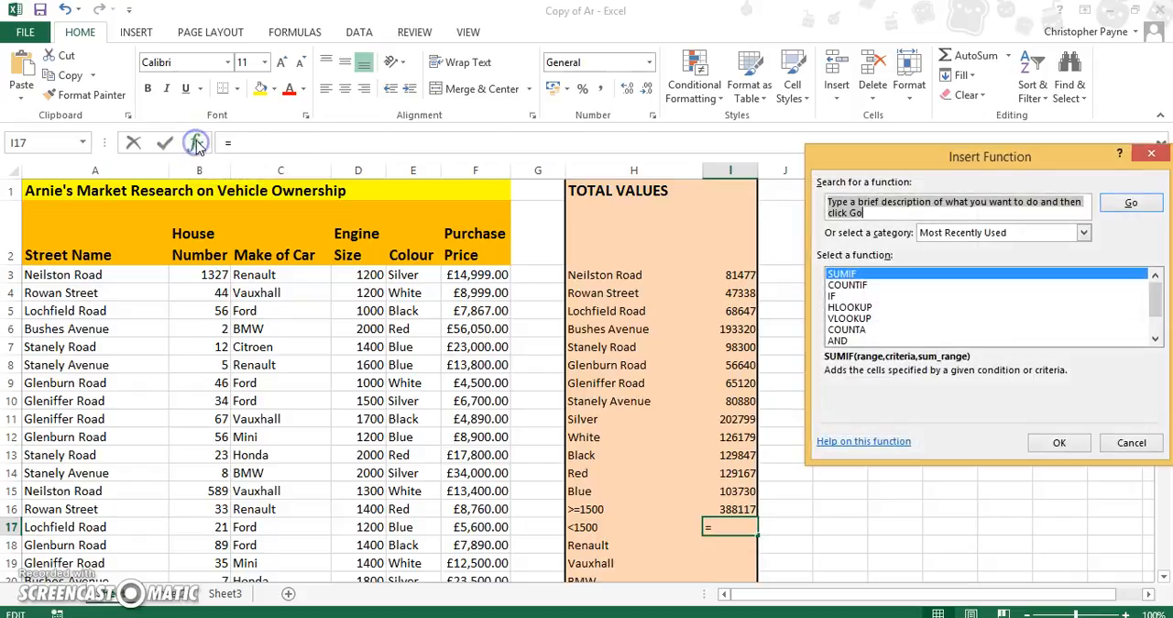
{"action": "left_click", "coordinate": [1057, 445]}
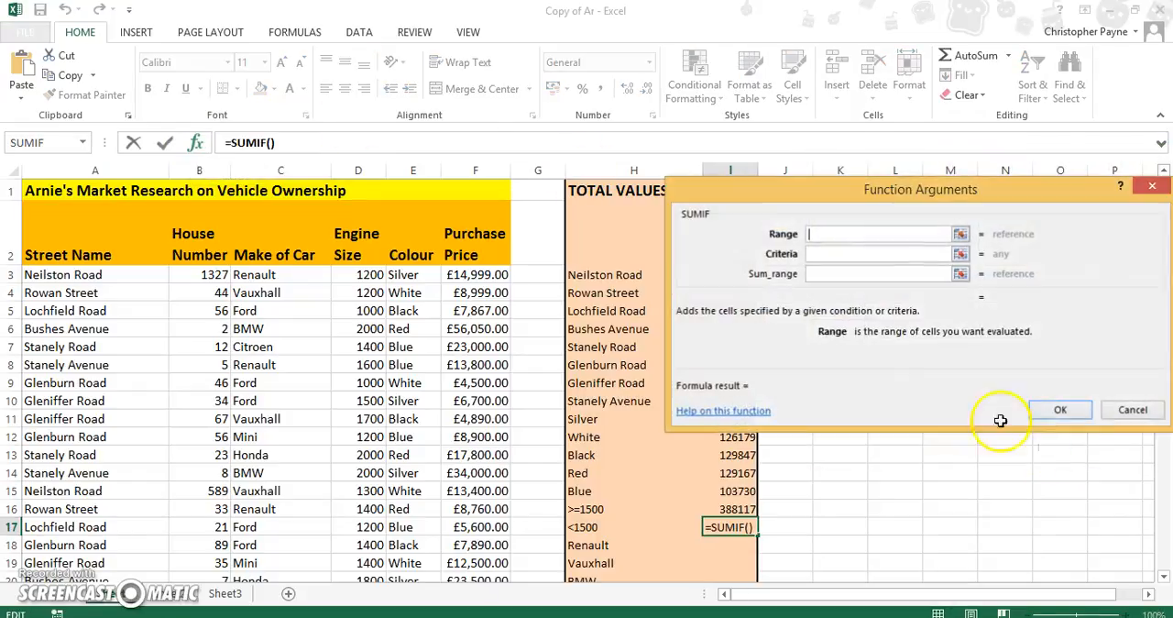
{"action": "left_click", "coordinate": [863, 256]}
{"action": "type", "text": "<1500"}
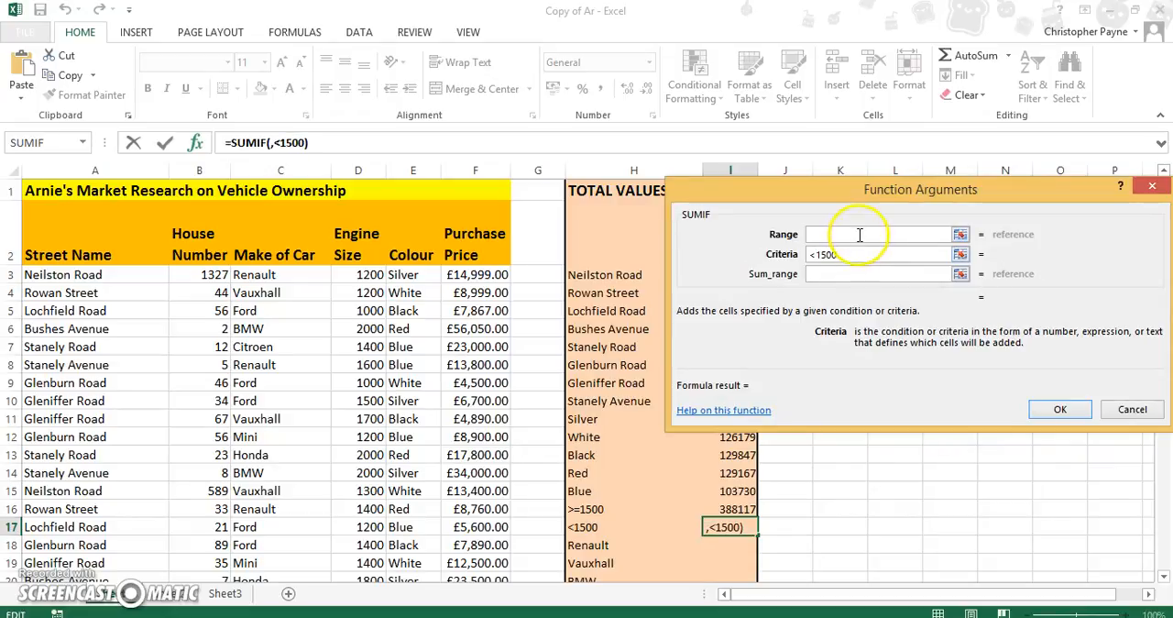
- Set the range of the <1500 SUMIF to the engine sizes, made absolute as $D$3:$D$46
{"action": "left_click", "coordinate": [860, 235]}
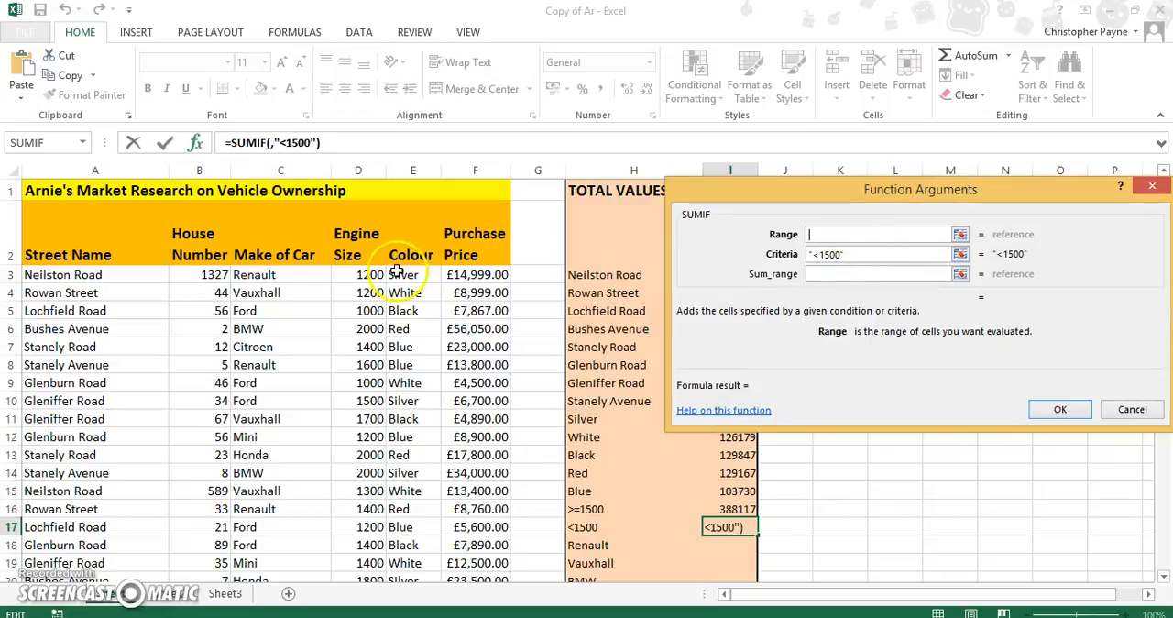
{"action": "left_click_drag", "start_coordinate": [362, 275], "coordinate": [370, 545]}
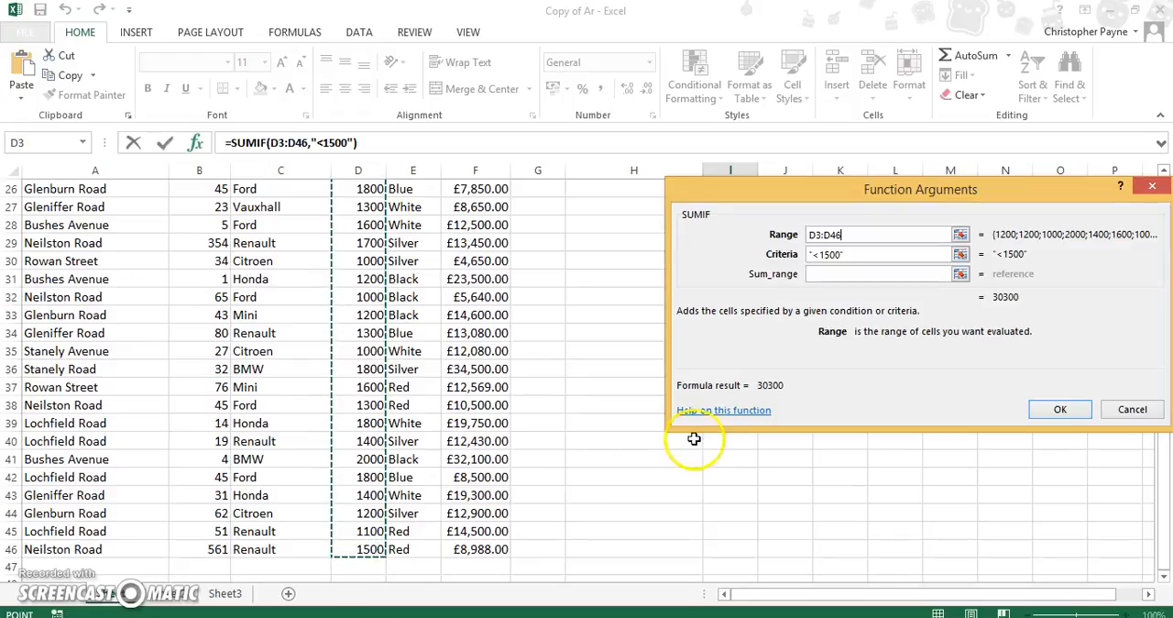
{"action": "left_click", "coordinate": [821, 235]}
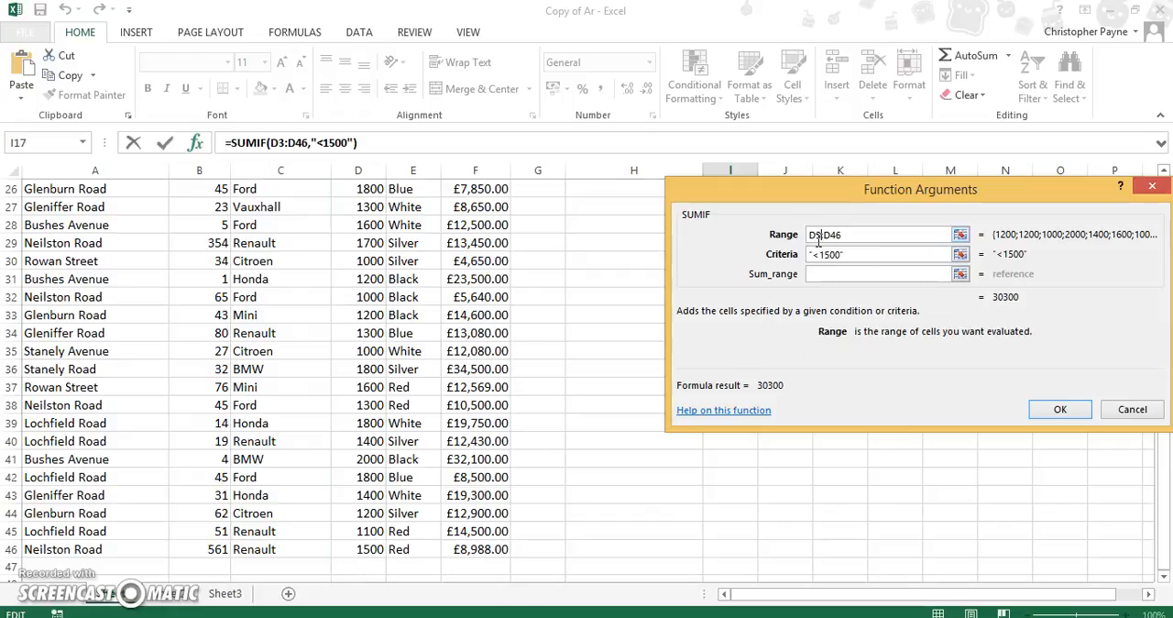
{"action": "key", "text": "F4"}
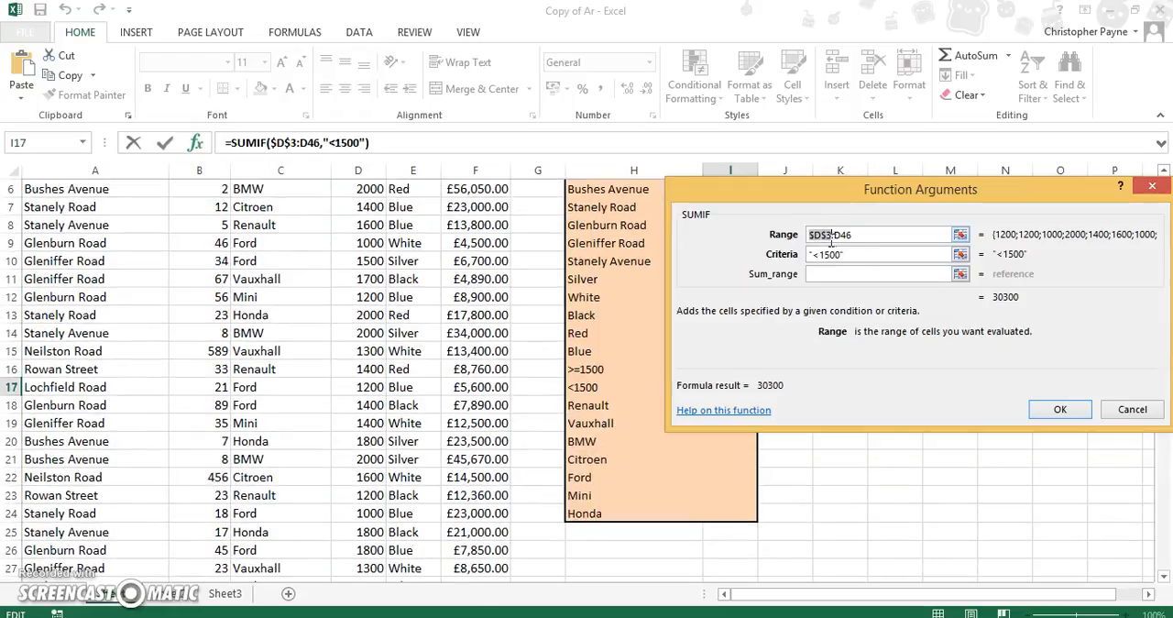
{"action": "key", "text": "F4"}
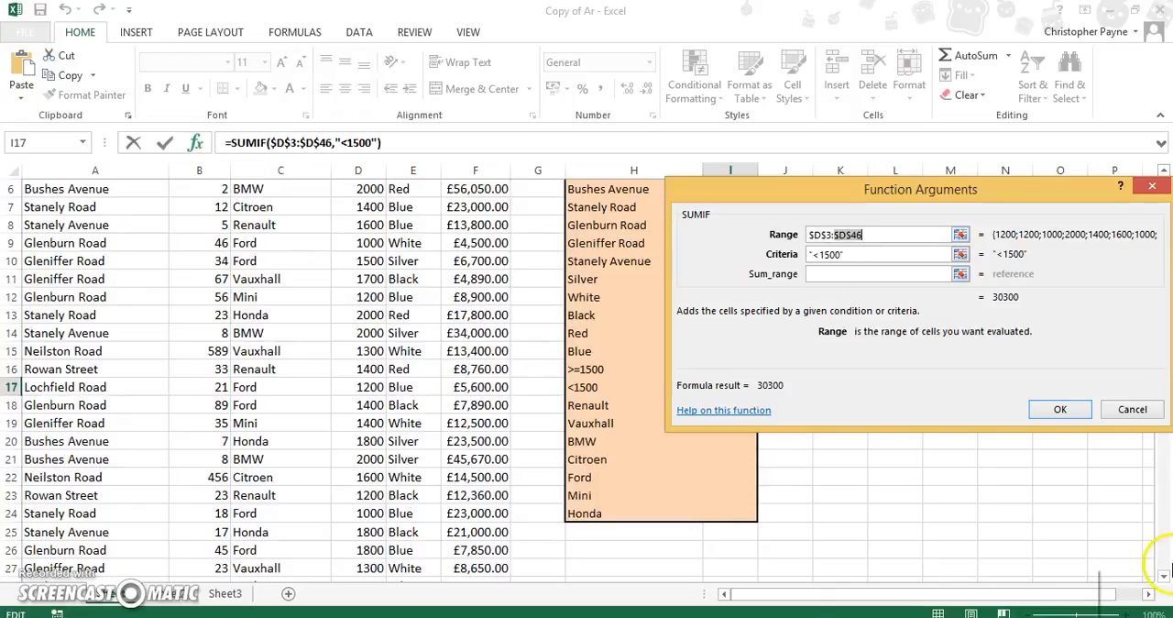
{"action": "left_click", "coordinate": [1164, 576]}
{"action": "left_click", "coordinate": [1164, 575]}
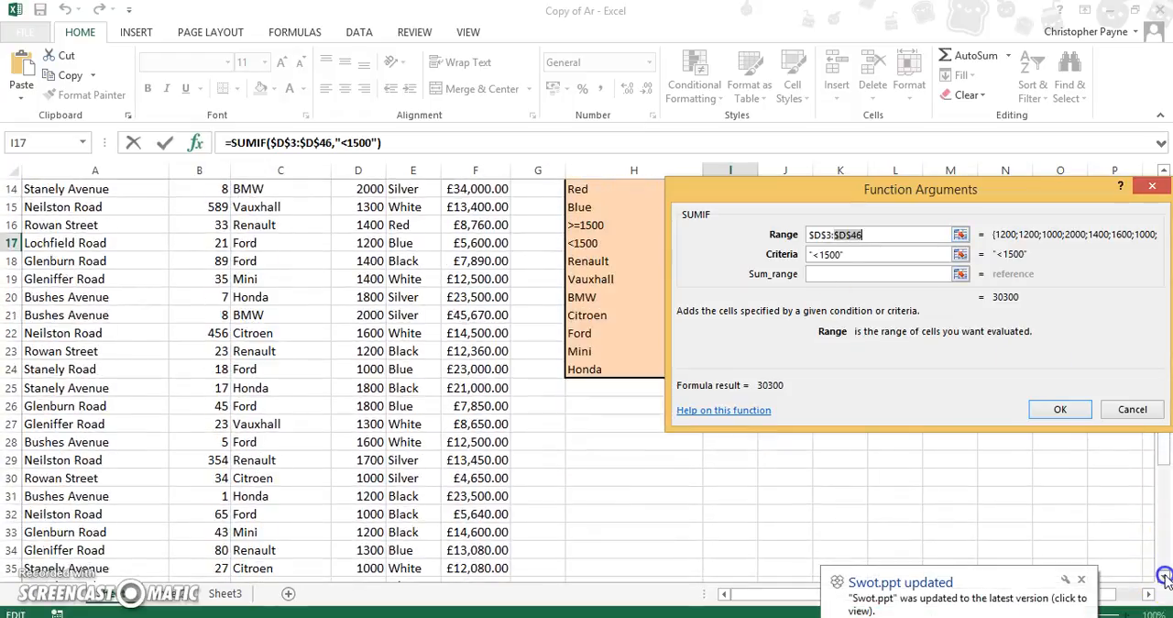
{"action": "left_click", "coordinate": [1082, 580]}
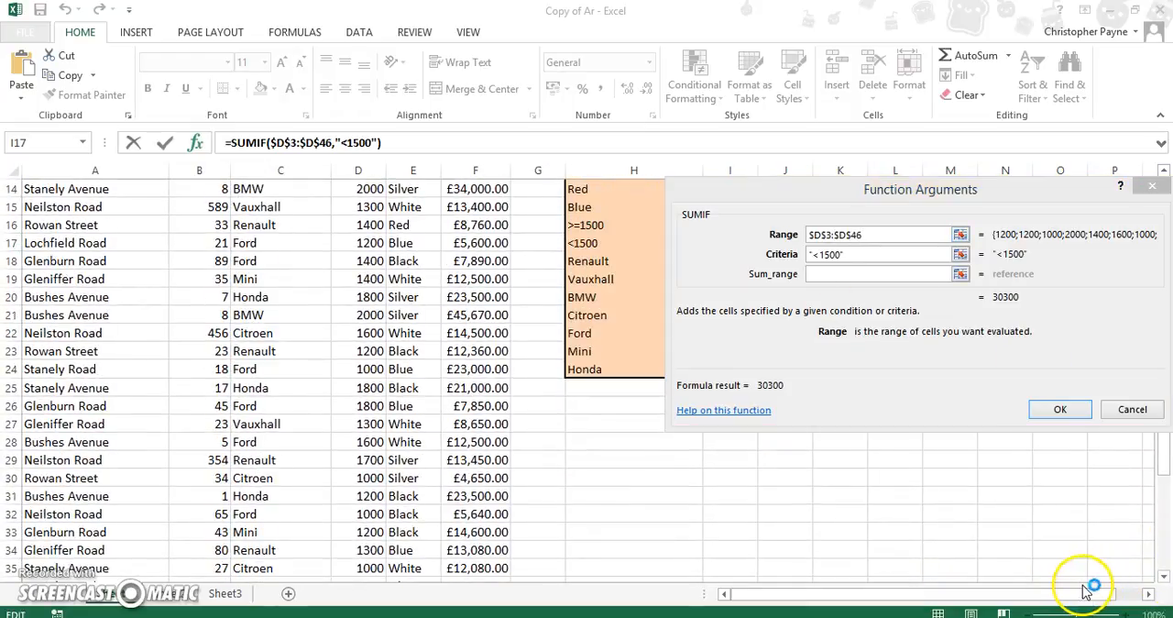
{"action": "left_click", "coordinate": [1164, 576]}
{"action": "left_click", "coordinate": [1164, 576]}
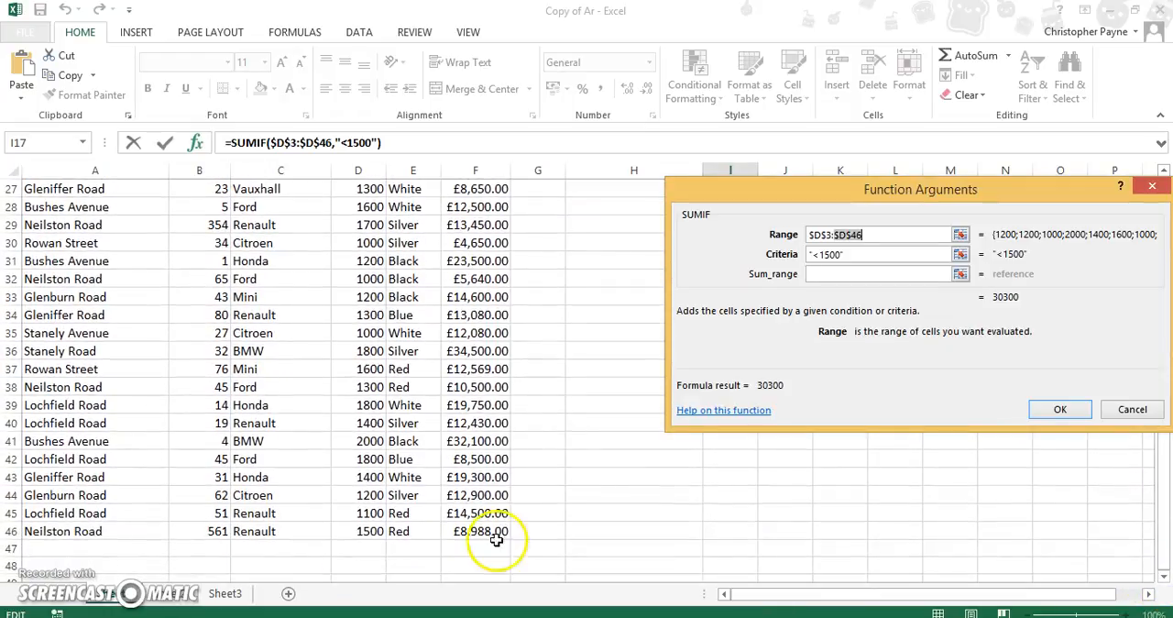
{"action": "left_click", "coordinate": [493, 531]}
{"action": "left_click_drag", "start_coordinate": [492, 531], "coordinate": [469, 274]}
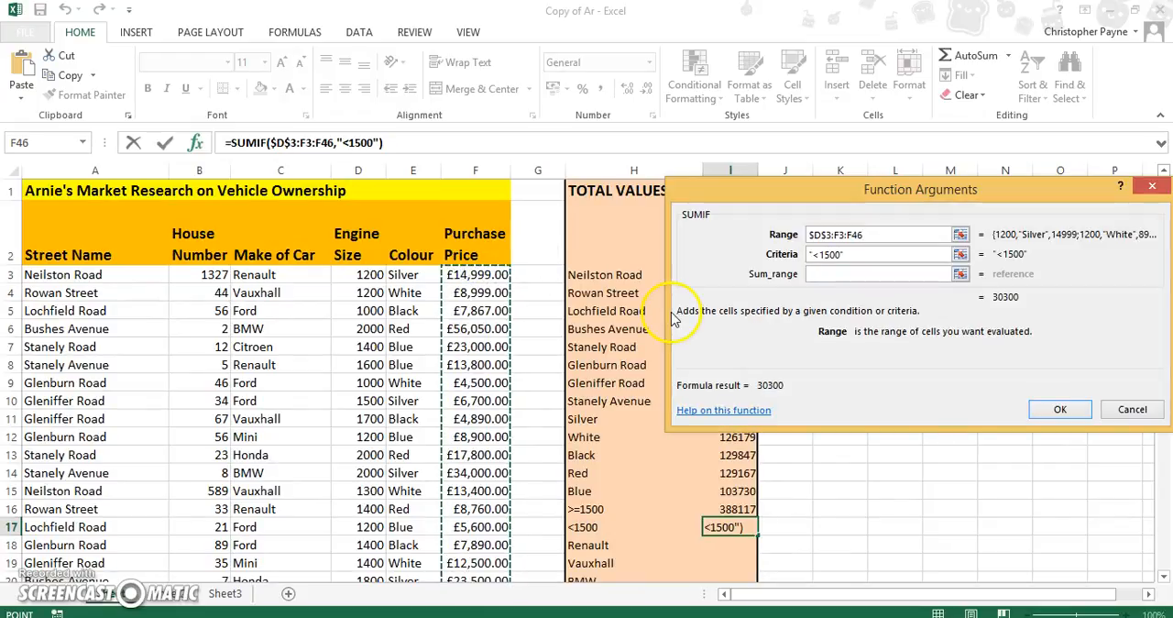
{"action": "left_click", "coordinate": [884, 236]}
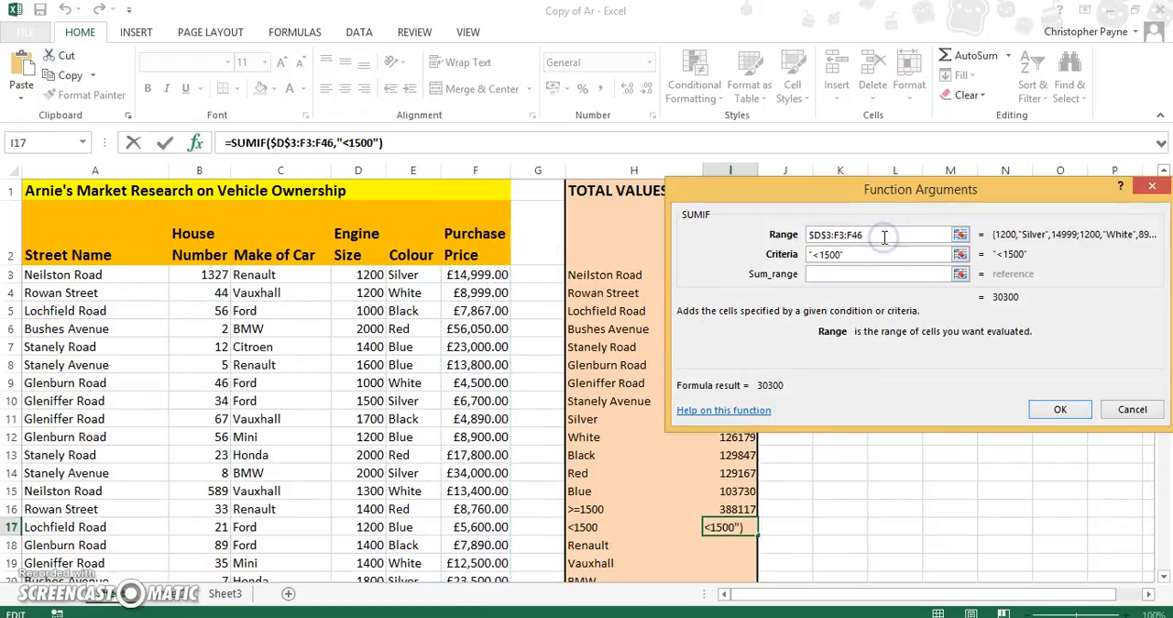
{"action": "key", "text": "BackSpace"}
{"action": "key", "text": "BackSpace"}
{"action": "key", "text": "BackSpace"}
{"action": "key", "text": "BackSpace"}
{"action": "key", "text": "BackSpace"}
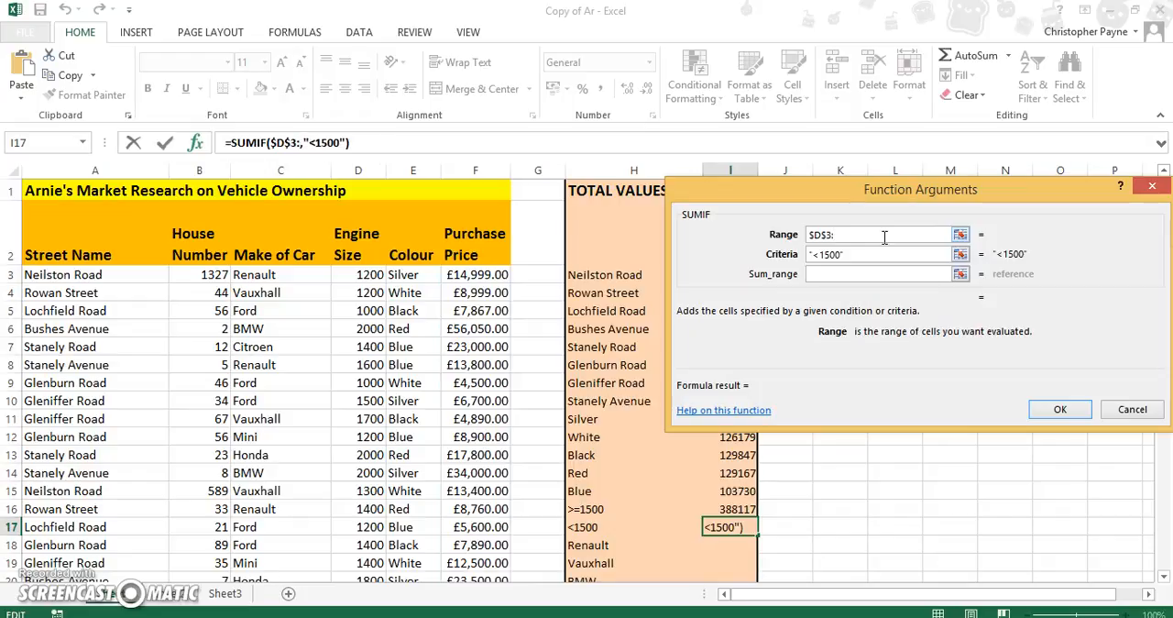
{"action": "key", "text": "BackSpace"}
{"action": "key", "text": "BackSpace"}
{"action": "key", "text": "BackSpace"}
{"action": "key", "text": "BackSpace"}
{"action": "key", "text": "BackSpace"}
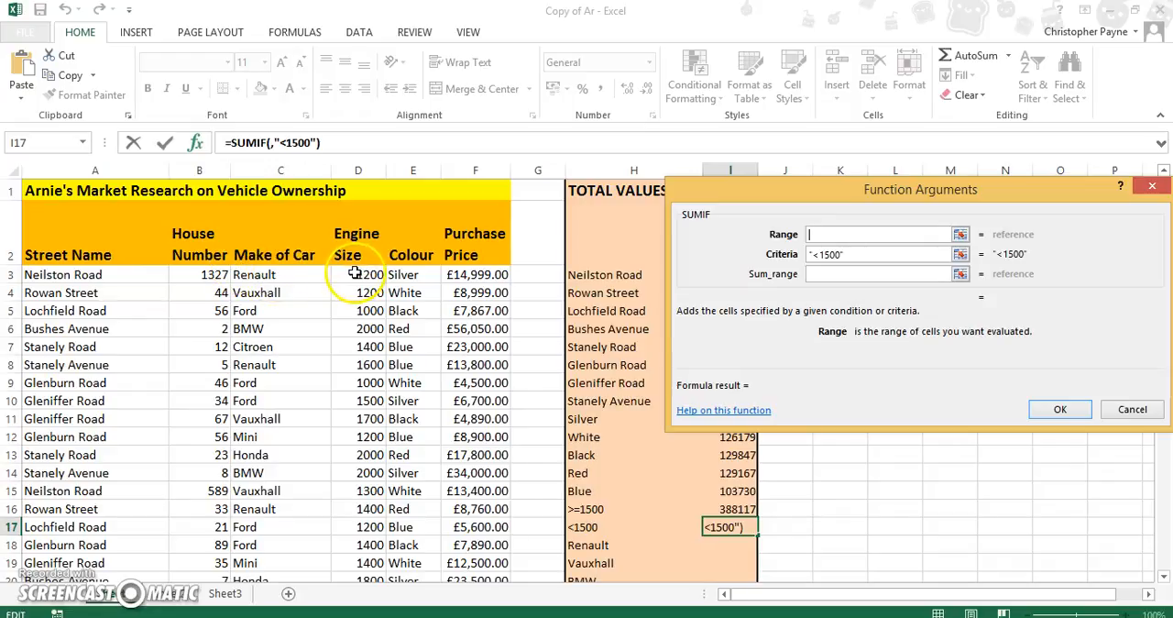
- Set the <1500 SUMIF's range to the engine sizes D3:D46 and its sum range to the purchase prices F3:F46
{"action": "left_click", "coordinate": [817, 234]}
{"action": "type", "text": "d3:"}
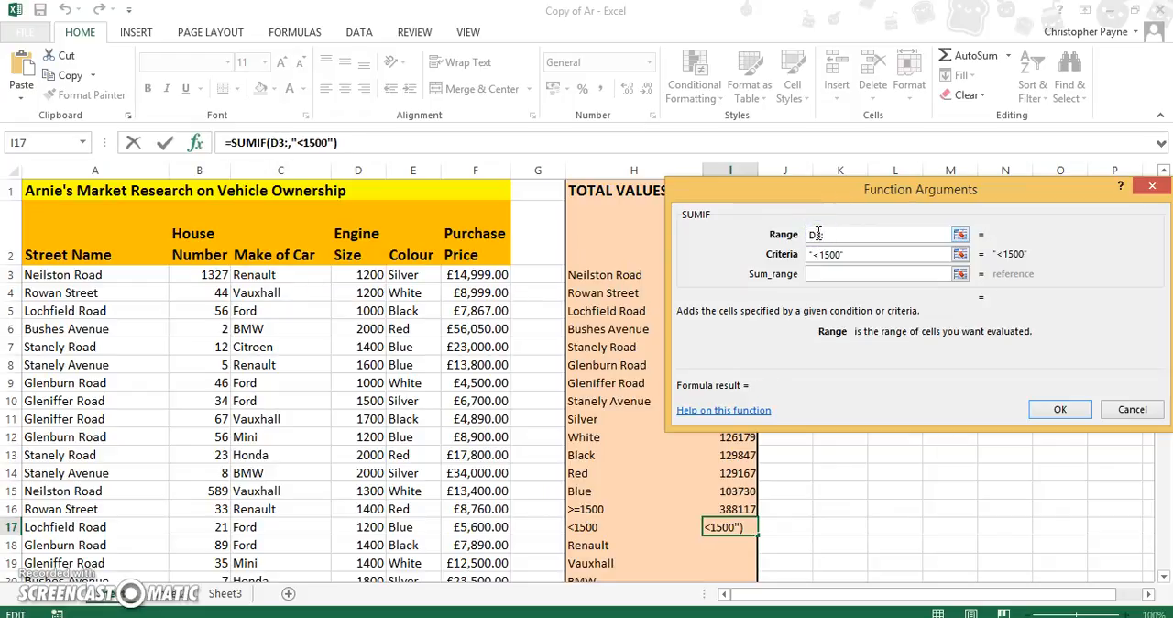
{"action": "type", "text": "D46"}
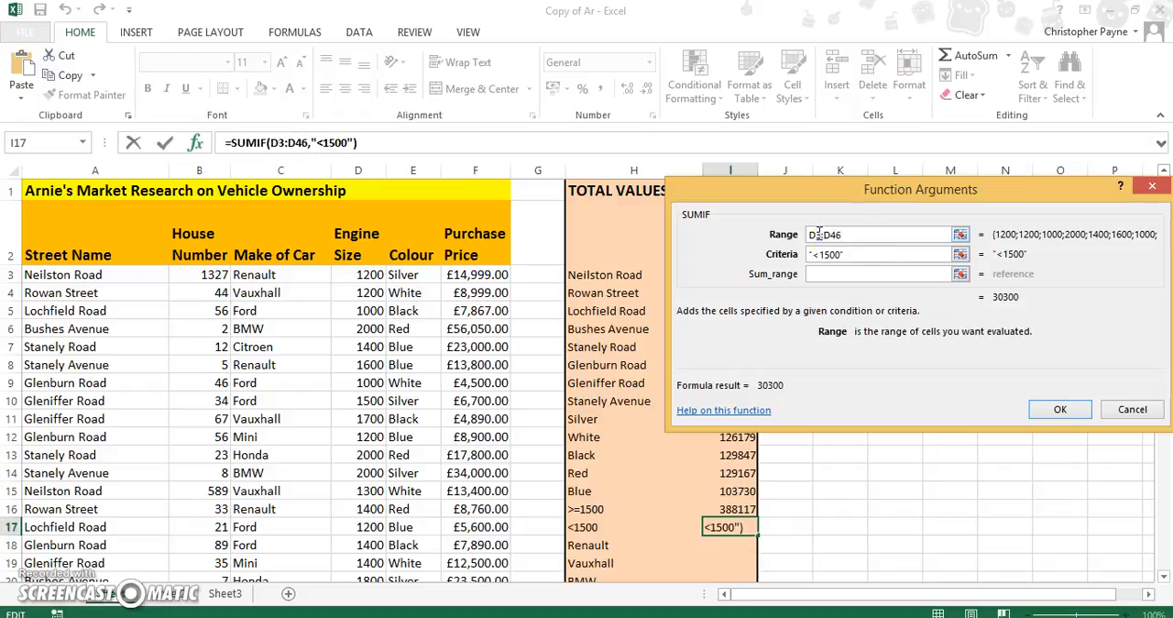
{"action": "left_click", "coordinate": [834, 277]}
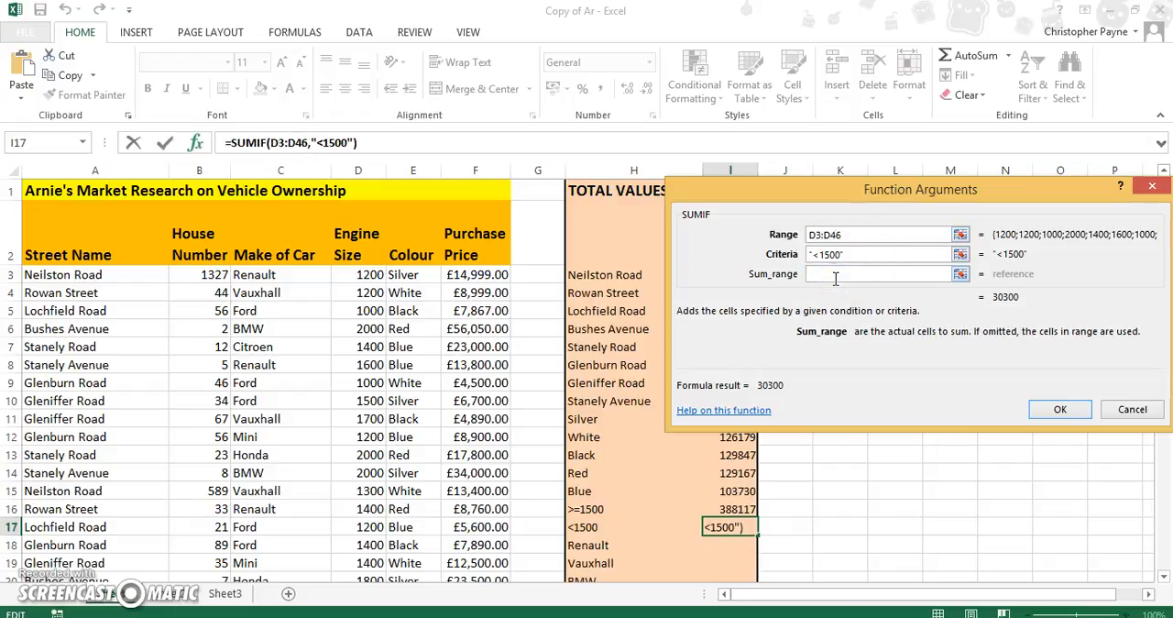
{"action": "type", "text": "F3"}
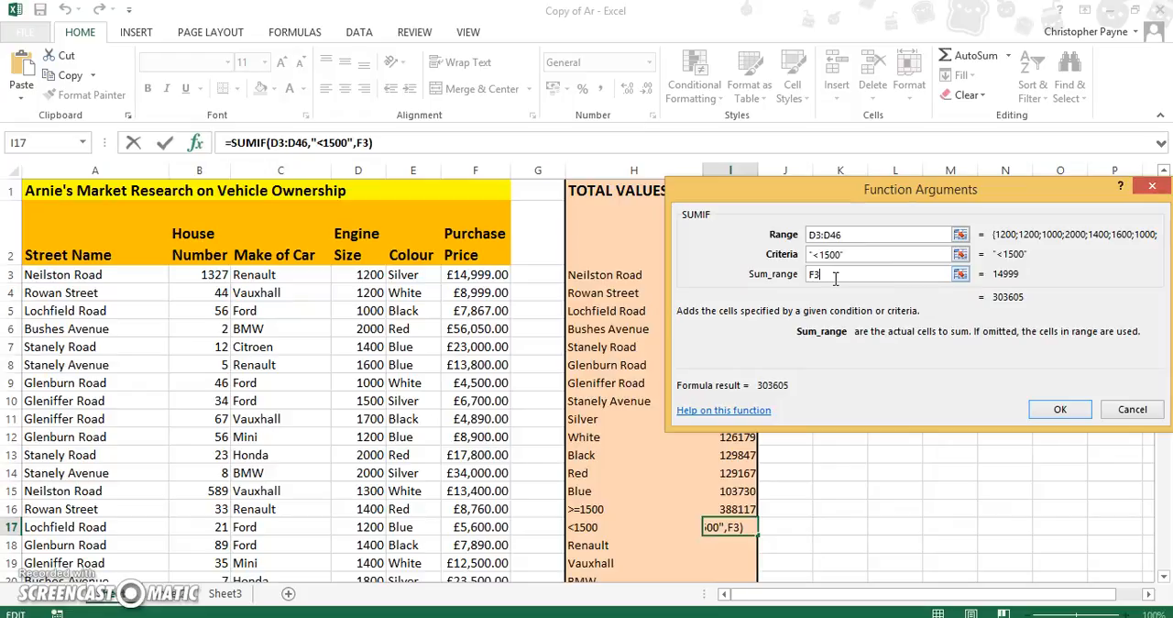
{"action": "type", "text": ":"}
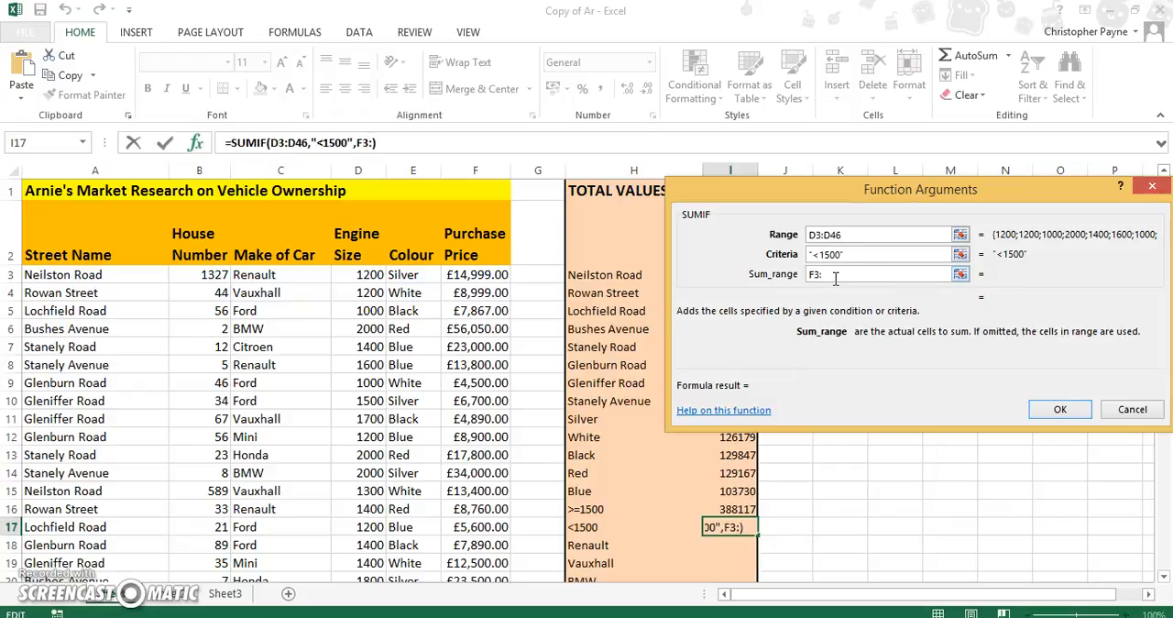
{"action": "type", "text": "F"}
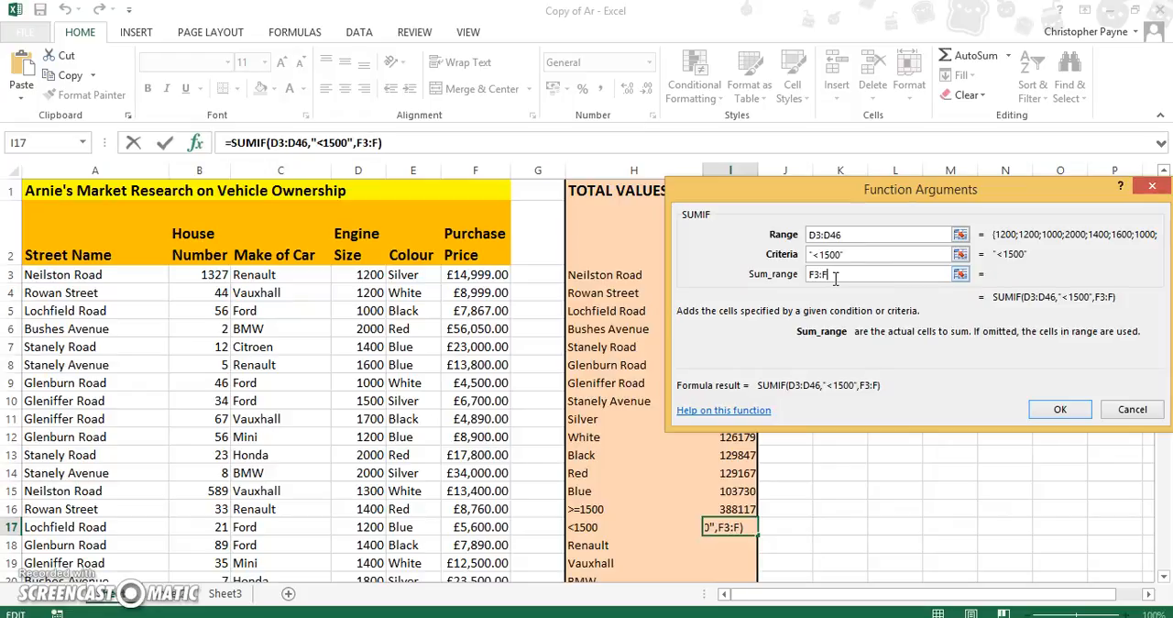
{"action": "type", "text": "46"}
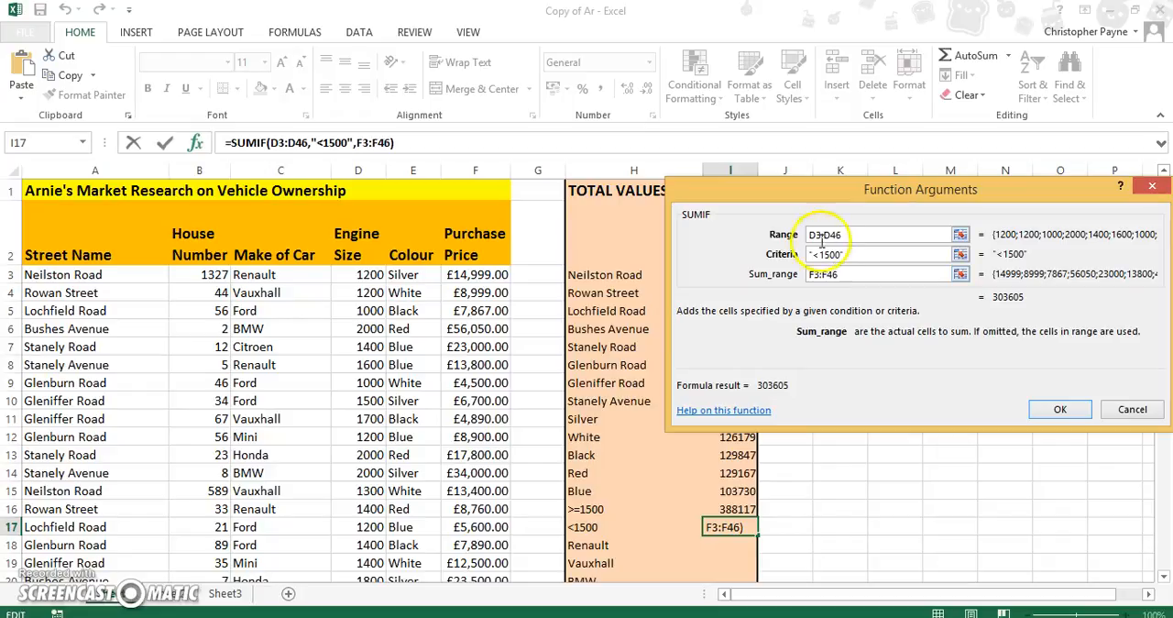
{"action": "left_click", "coordinate": [818, 237]}
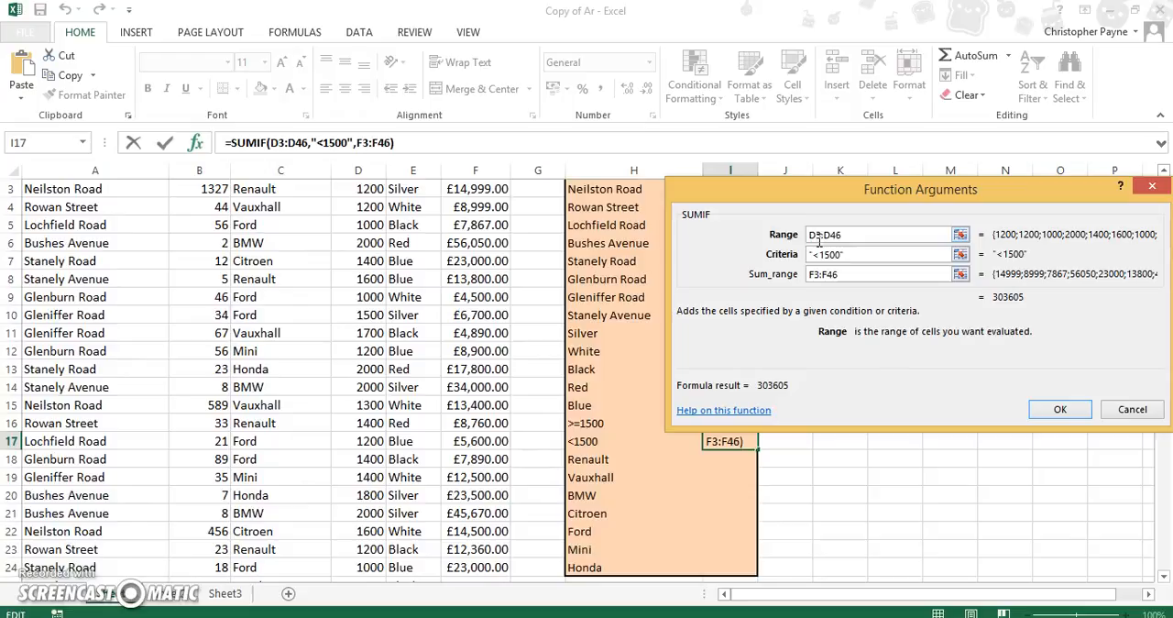
{"action": "key", "text": "Left"}
{"action": "key", "text": "BackSpace"}
{"action": "key", "text": "BackSpace"}
{"action": "key", "text": "BackSpace"}
{"action": "key", "text": "BackSpace"}
{"action": "key", "text": "Left"}
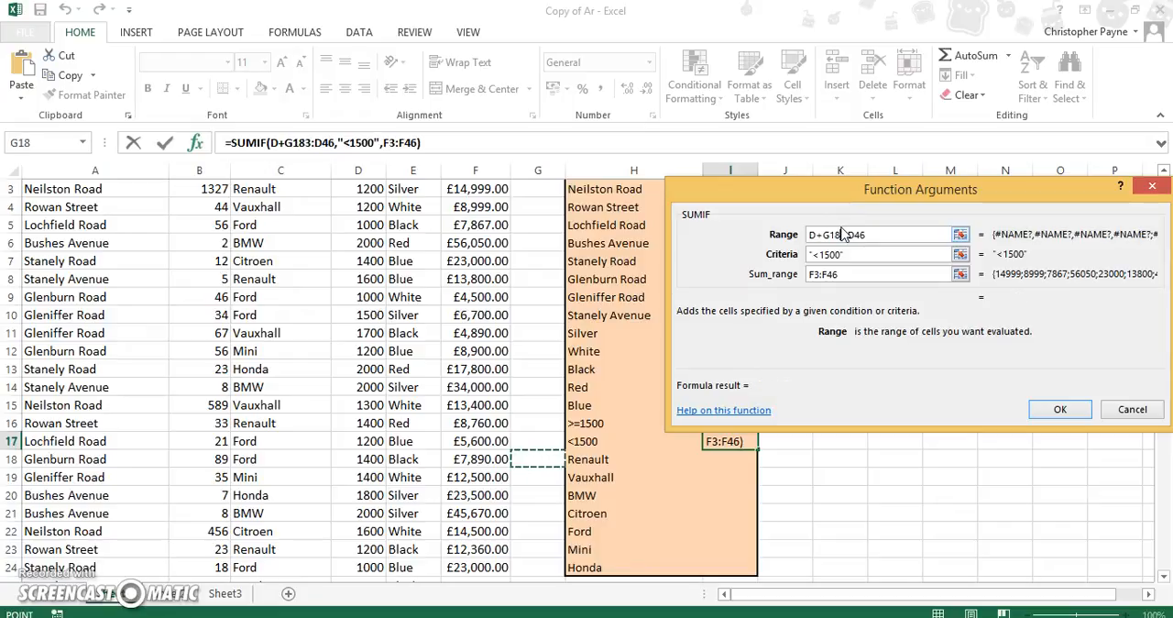
{"action": "key", "text": "BackSpace"}
{"action": "key", "text": "BackSpace"}
{"action": "key", "text": "BackSpace"}
{"action": "key", "text": "BackSpace"}
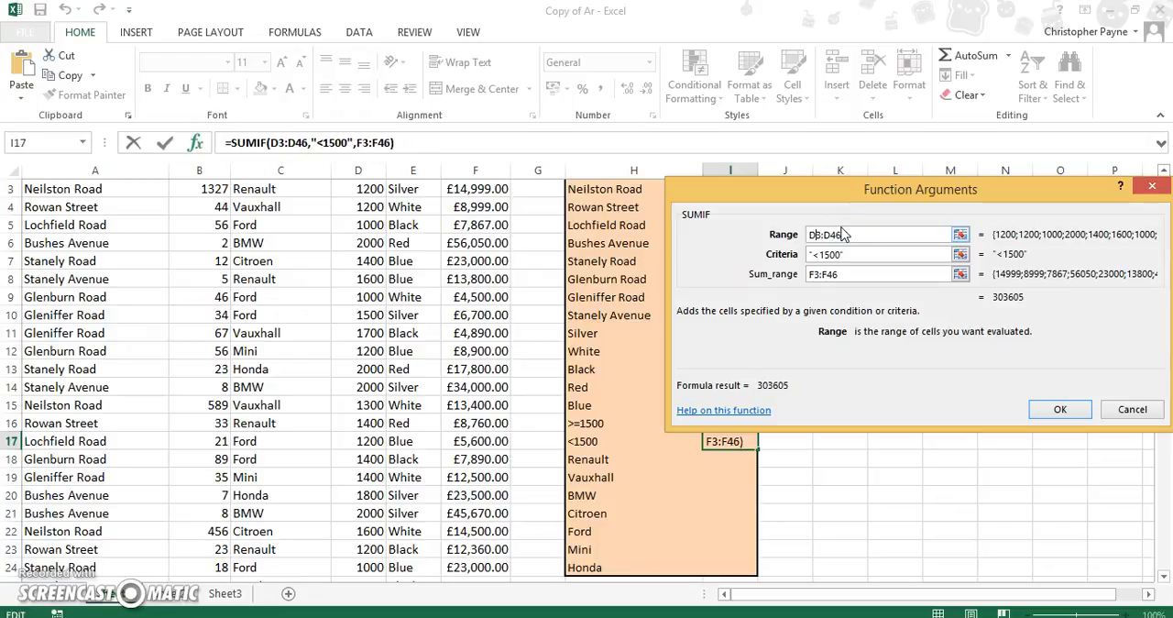
- Make the range and sum range absolute as $D$3:$D$46 and $F$3:$F$46 and complete the <1500 SUMIF in I17
{"action": "key", "text": "F4"}
{"action": "left_click", "coordinate": [844, 236]}
{"action": "key", "text": "F4"}
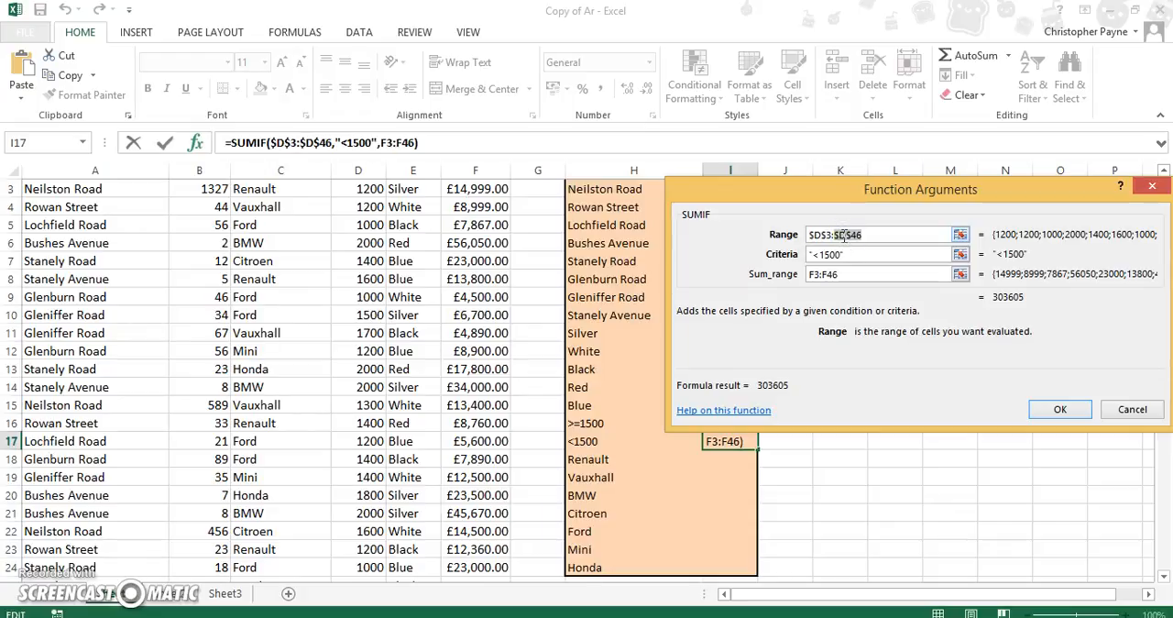
{"action": "left_click", "coordinate": [815, 274]}
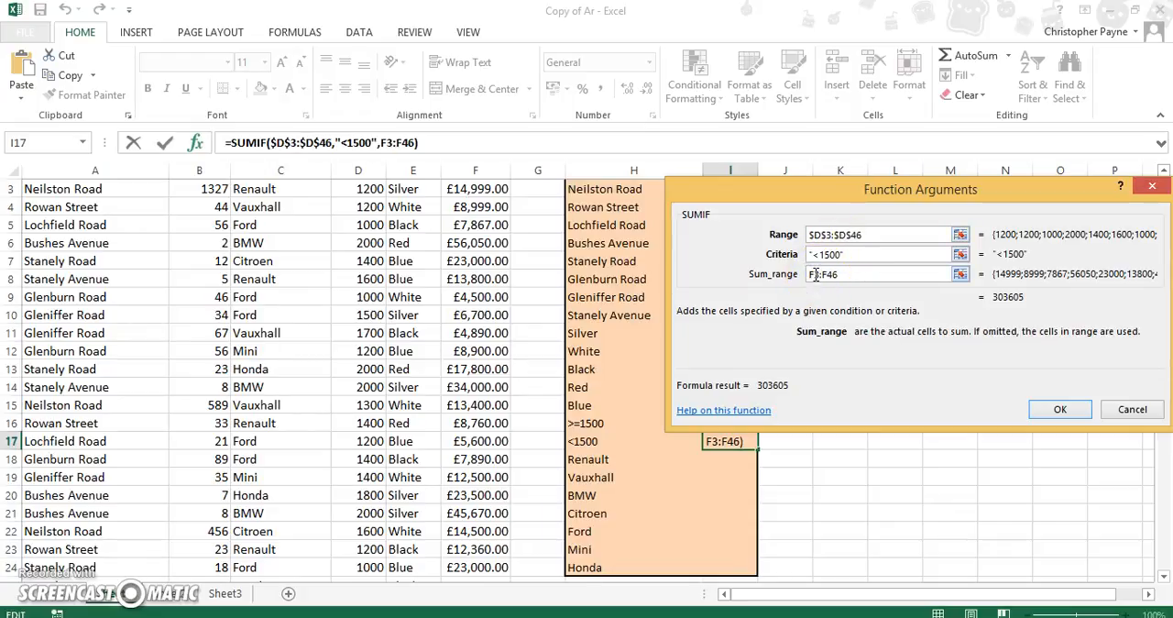
{"action": "key", "text": "F4"}
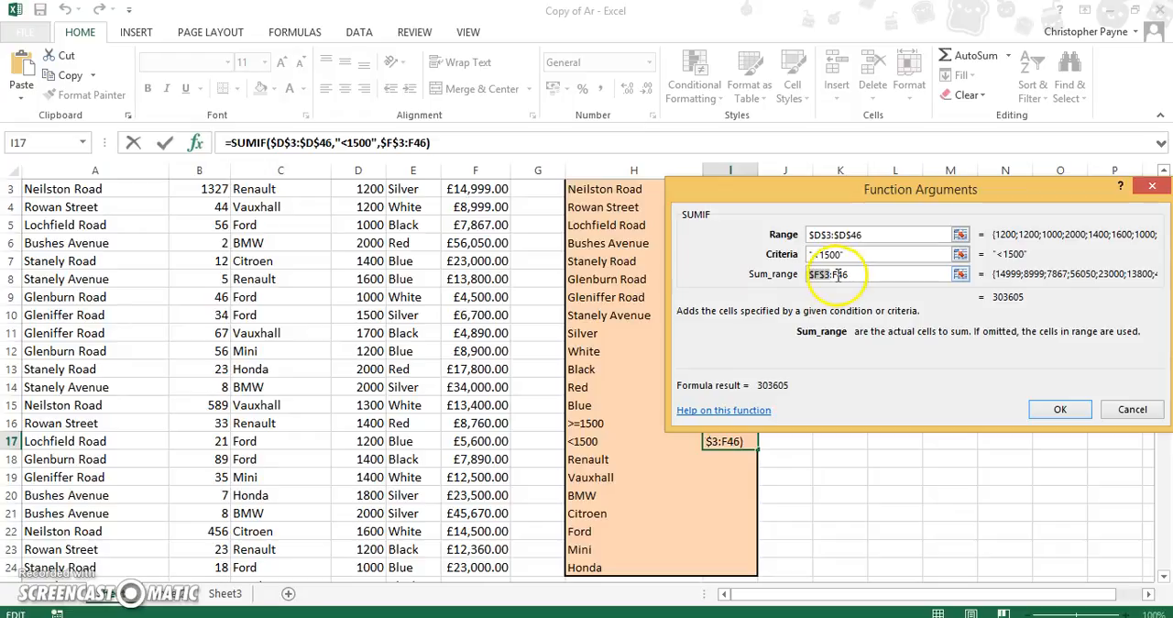
{"action": "left_click", "coordinate": [839, 275]}
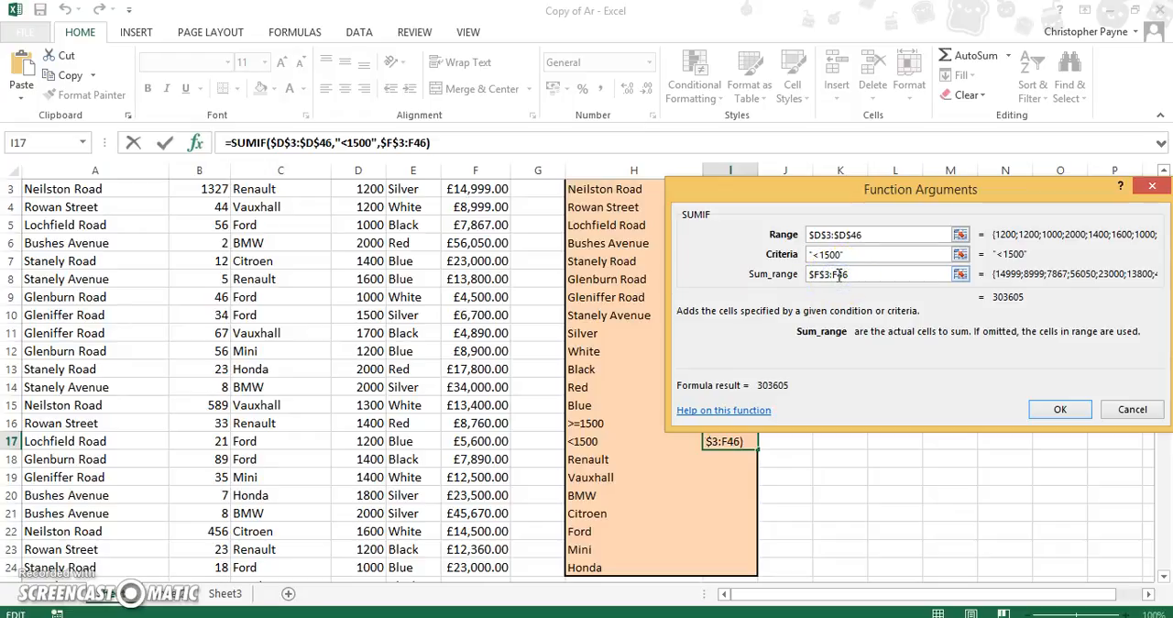
{"action": "key", "text": "F4"}
{"action": "left_click", "coordinate": [833, 260]}
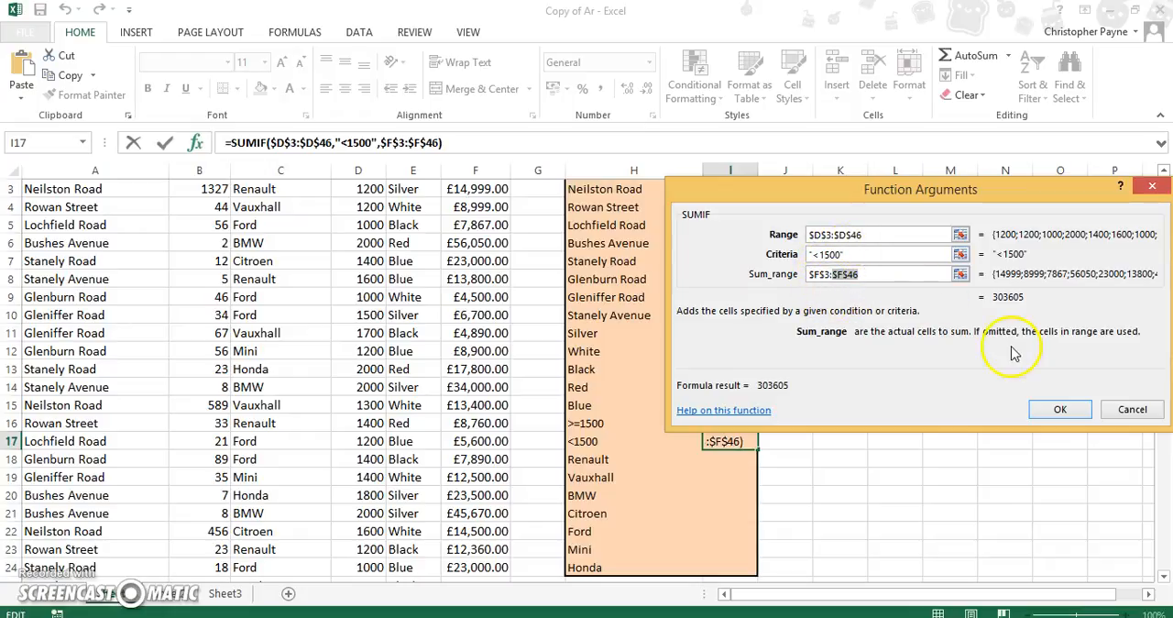
{"action": "left_click", "coordinate": [1056, 410]}
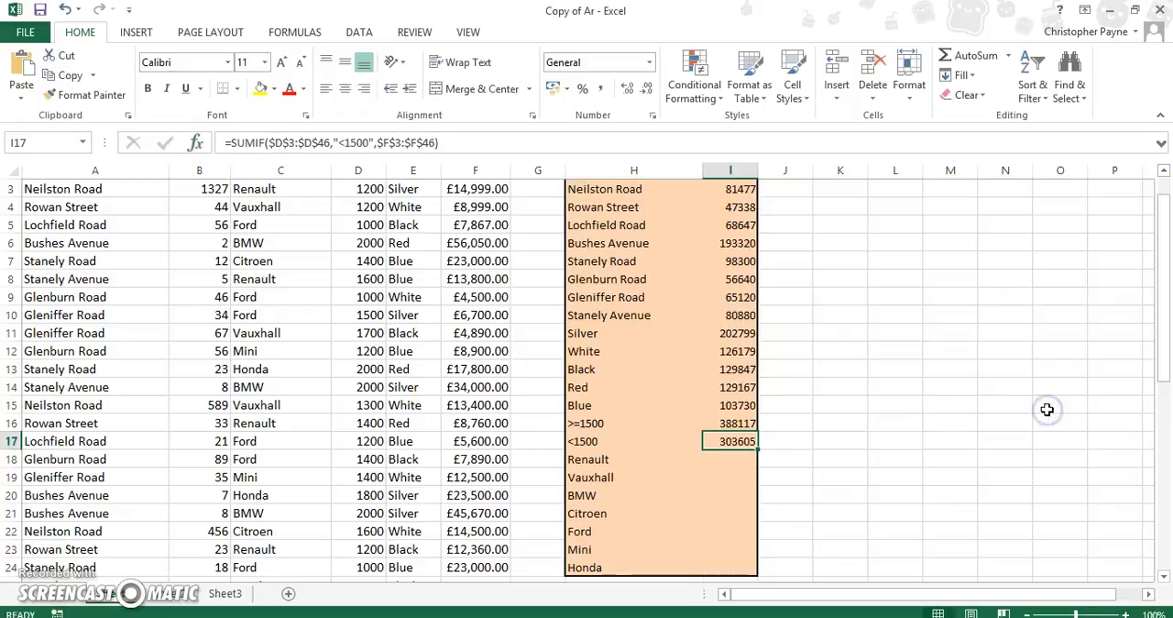
- Insert a SUMIF function in cell I18 with the Renault label in H18 as its criteria
{"action": "left_click", "coordinate": [744, 460]}
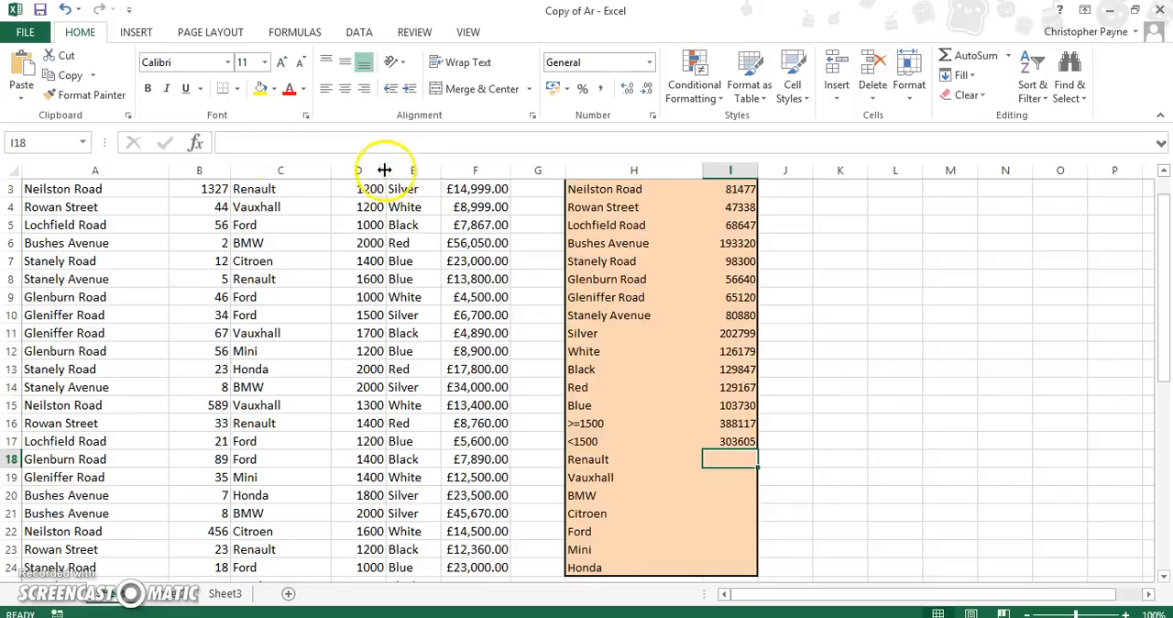
{"action": "left_click", "coordinate": [193, 142]}
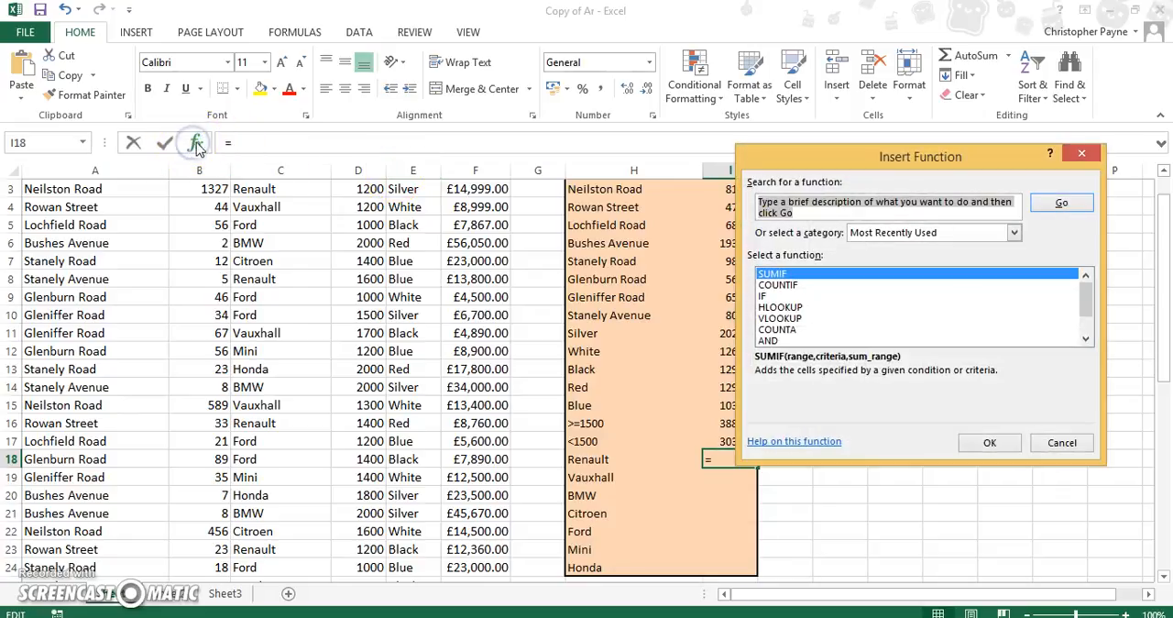
{"action": "left_click", "coordinate": [990, 442]}
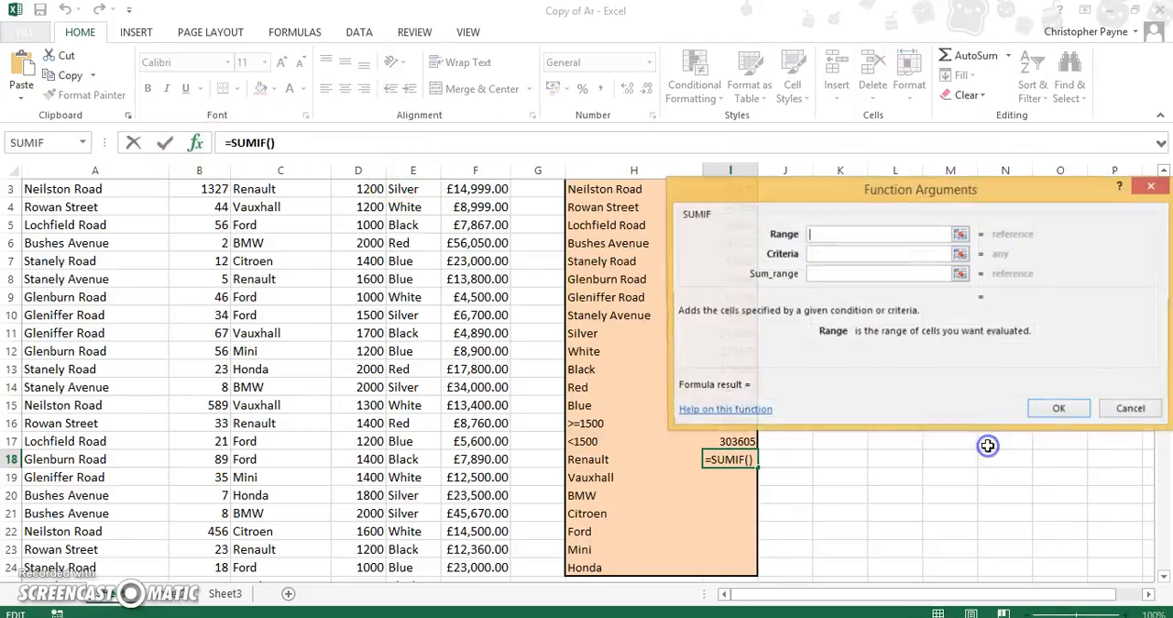
{"action": "left_click", "coordinate": [857, 256]}
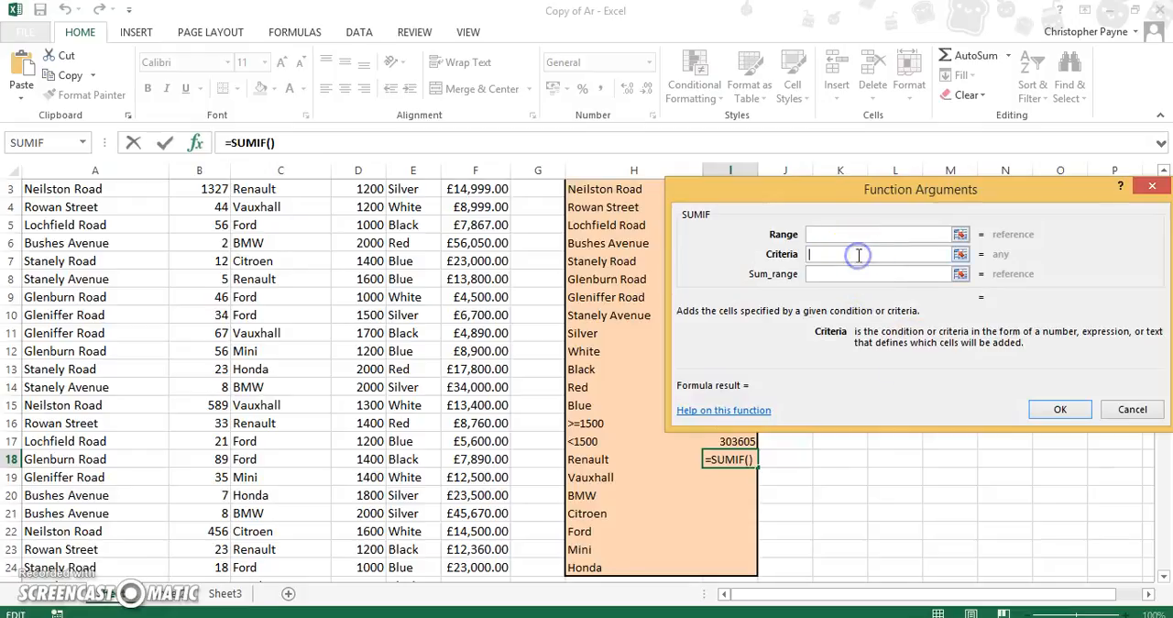
{"action": "left_click", "coordinate": [602, 461]}
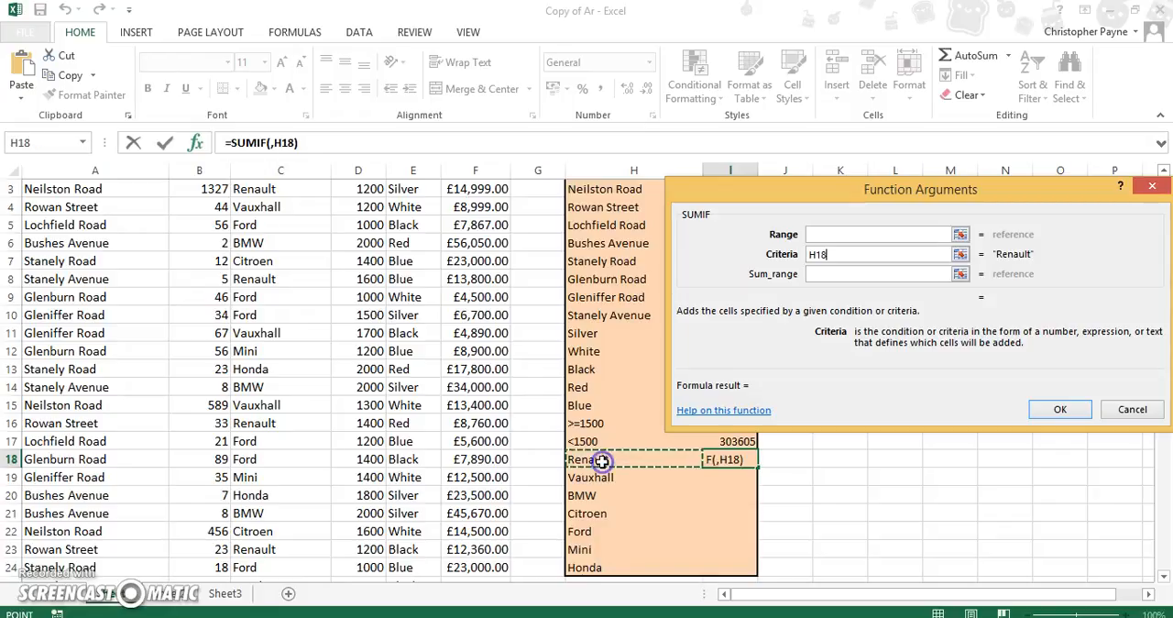
- Set the range of the Renault SUMIF to the makes of car in C3:C46
{"action": "left_click", "coordinate": [820, 234]}
{"action": "type", "text": "C3:"}
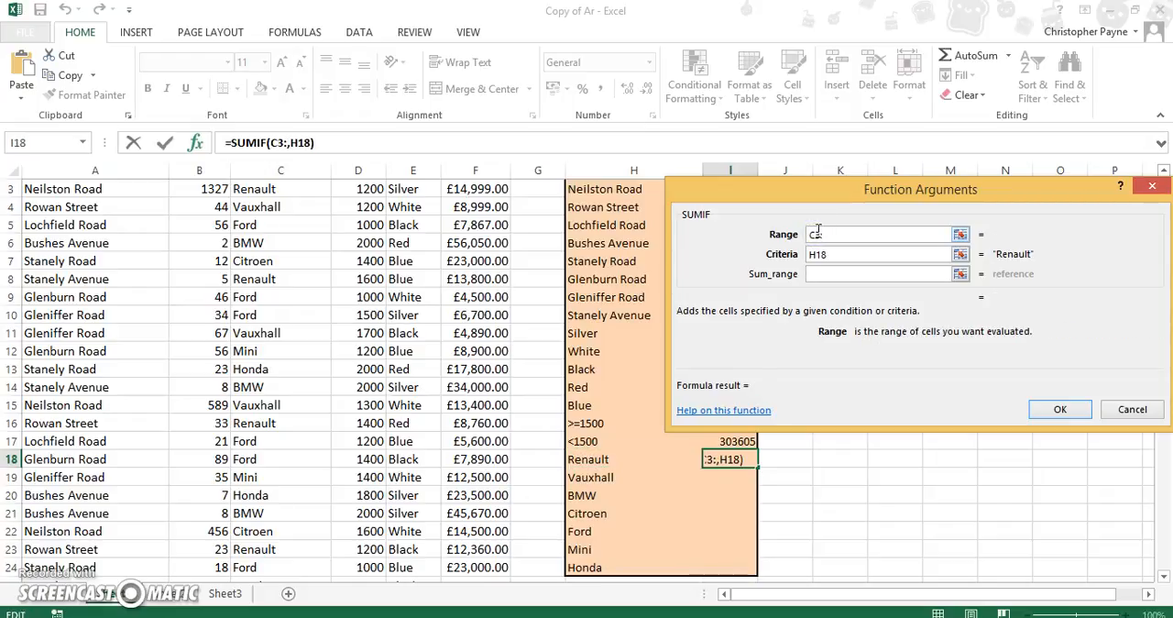
{"action": "type", "text": "C46"}
{"action": "left_click", "coordinate": [822, 240]}
{"action": "left_click", "coordinate": [816, 237]}
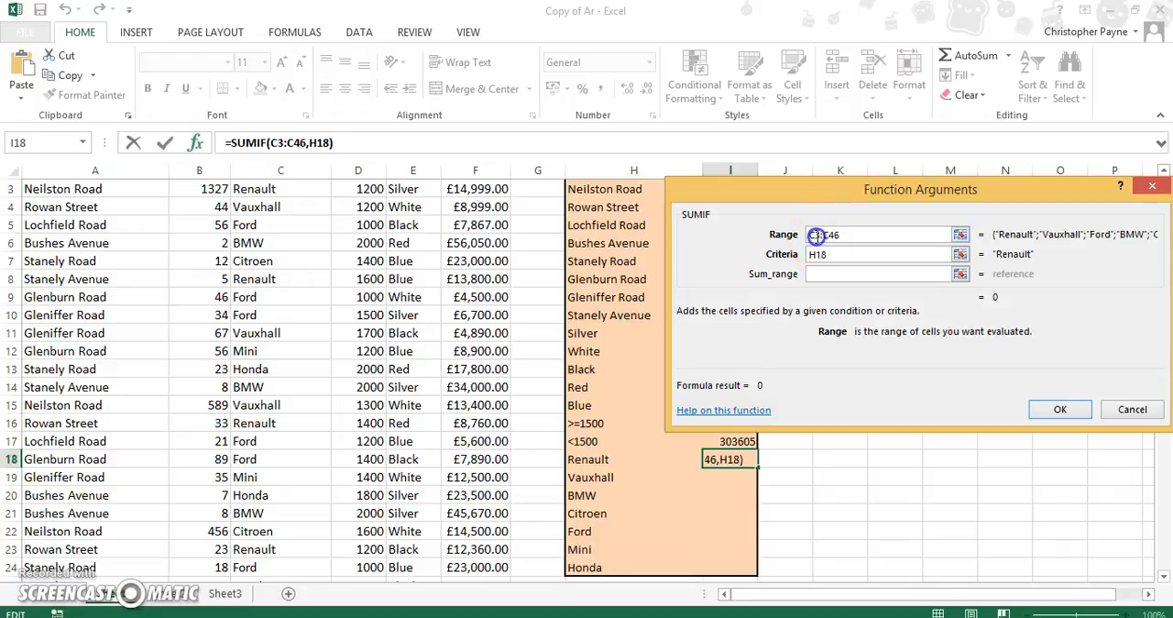
{"action": "key", "text": "Left"}
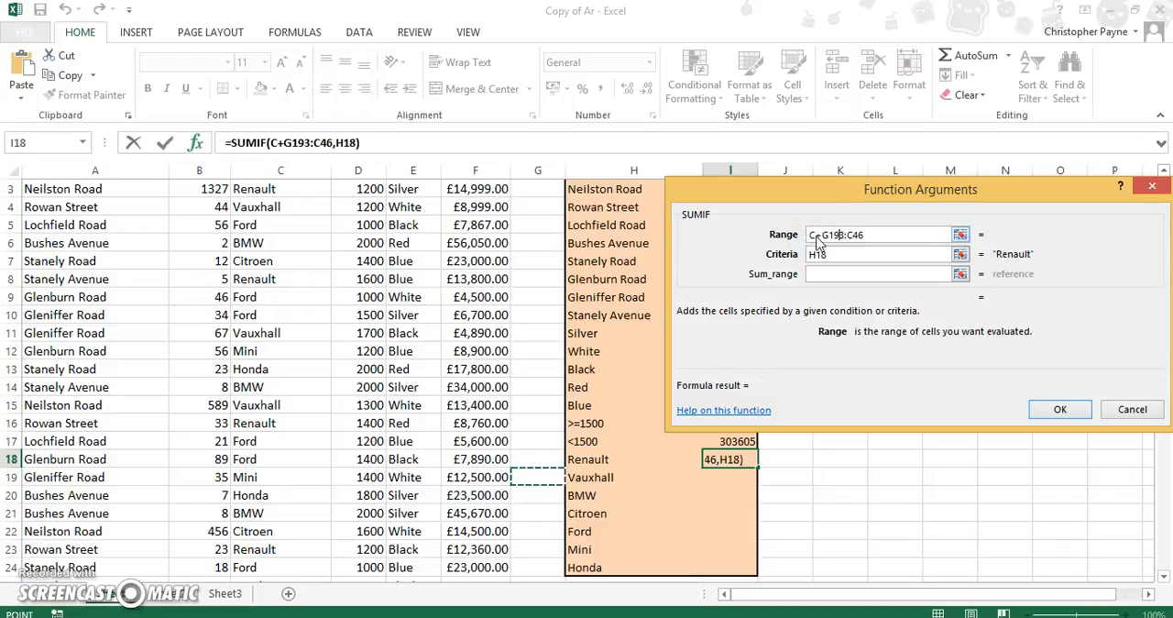
{"action": "key", "text": "BackSpace"}
{"action": "key", "text": "Return"}
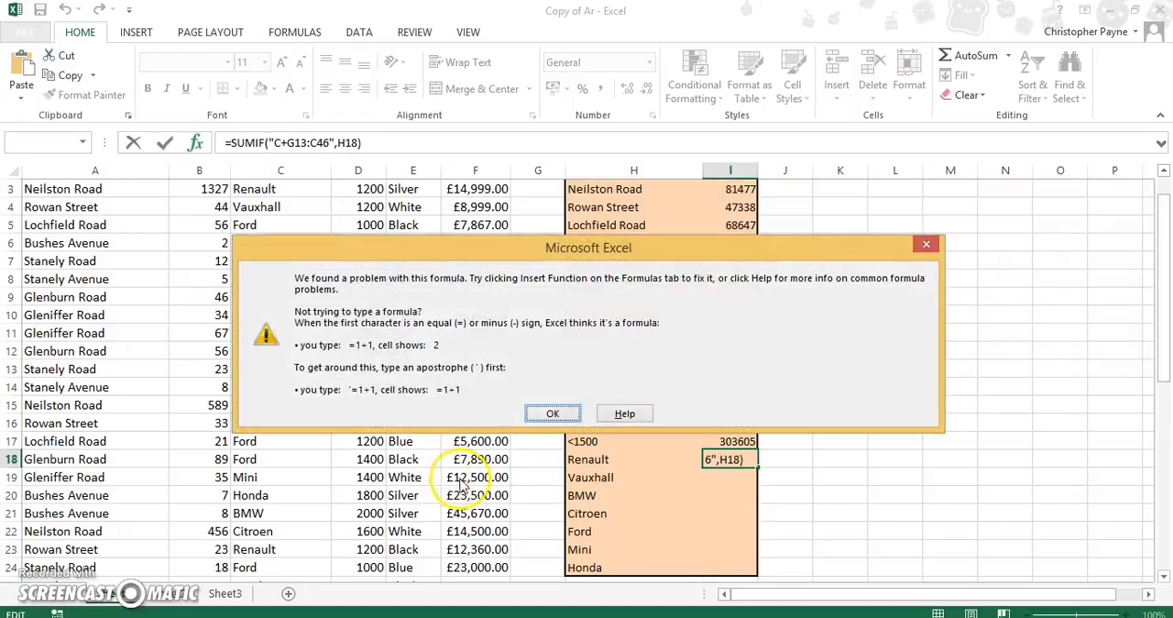
{"action": "left_click", "coordinate": [543, 413]}
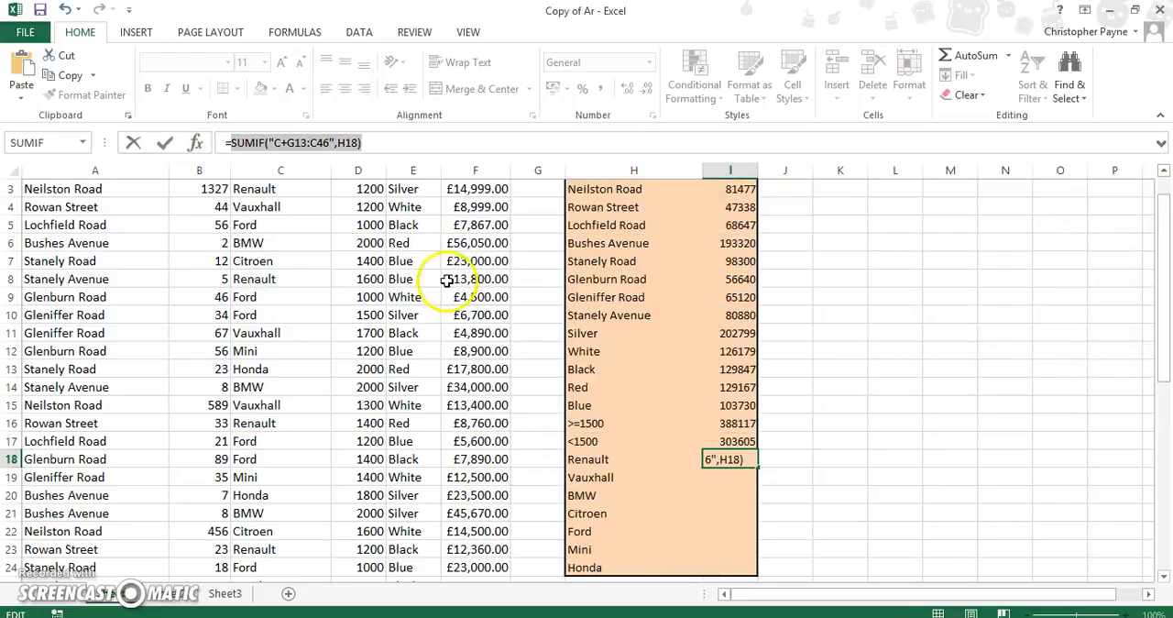
- Clear the faulty SUMIF formula from cell I18
{"action": "left_click", "coordinate": [383, 139]}
{"action": "key", "text": "BackSpace"}
{"action": "key", "text": "BackSpace"}
{"action": "key", "text": "BackSpace"}
{"action": "key", "text": "BackSpace"}
{"action": "key", "text": "BackSpace"}
{"action": "key", "text": "BackSpace"}
{"action": "key", "text": "BackSpace"}
{"action": "key", "text": "BackSpace"}
{"action": "key", "text": "BackSpace"}
{"action": "key", "text": "BackSpace"}
{"action": "key", "text": "BackSpace"}
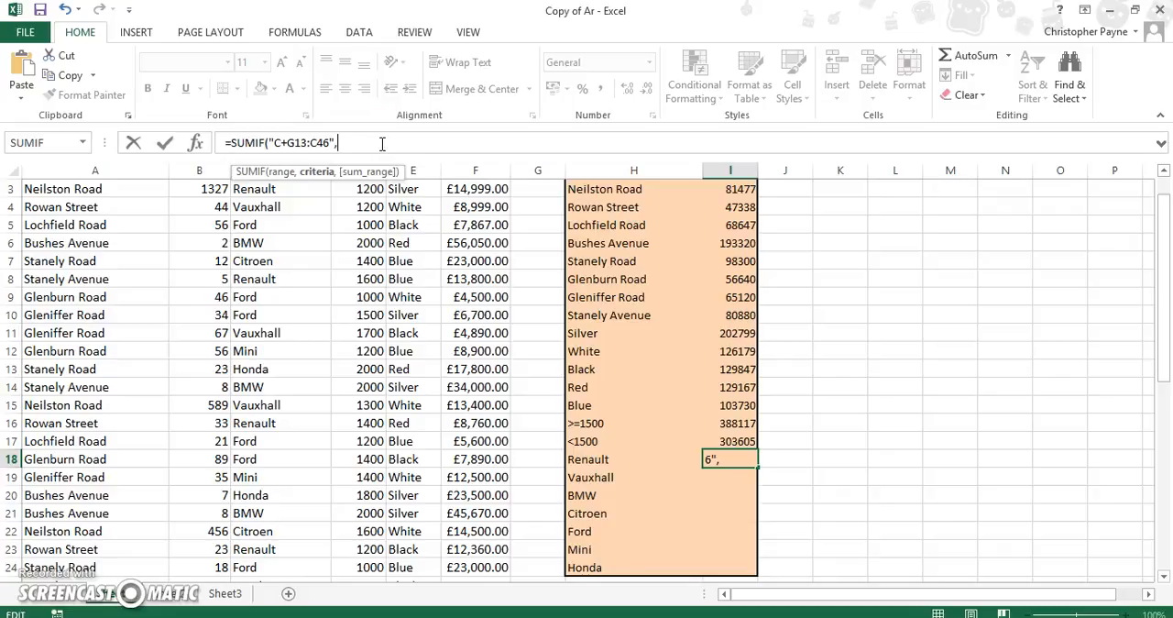
{"action": "key", "text": "BackSpace"}
{"action": "key", "text": "BackSpace"}
{"action": "key", "text": "BackSpace"}
{"action": "key", "text": "BackSpace"}
{"action": "key", "text": "BackSpace"}
{"action": "key", "text": "BackSpace"}
{"action": "key", "text": "BackSpace"}
{"action": "key", "text": "BackSpace"}
{"action": "key", "text": "BackSpace"}
{"action": "key", "text": "BackSpace"}
{"action": "key", "text": "BackSpace"}
{"action": "key", "text": "BackSpace"}
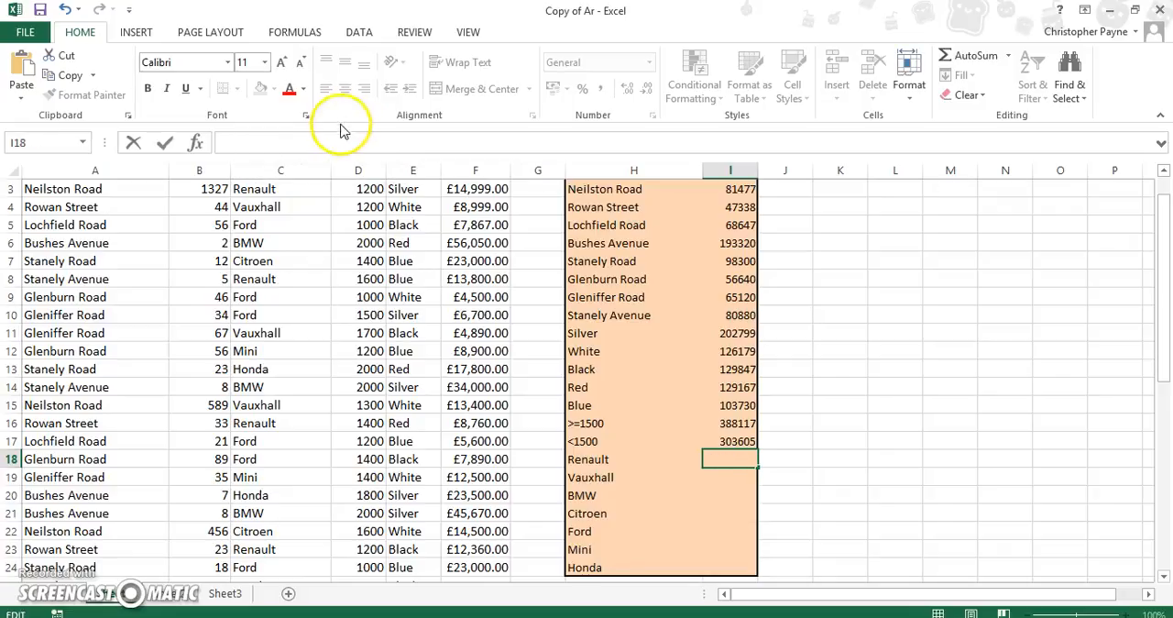
- Start a new SUMIF function in cell I18 and set its criteria to the Renault label in H18
{"action": "left_click", "coordinate": [196, 142]}
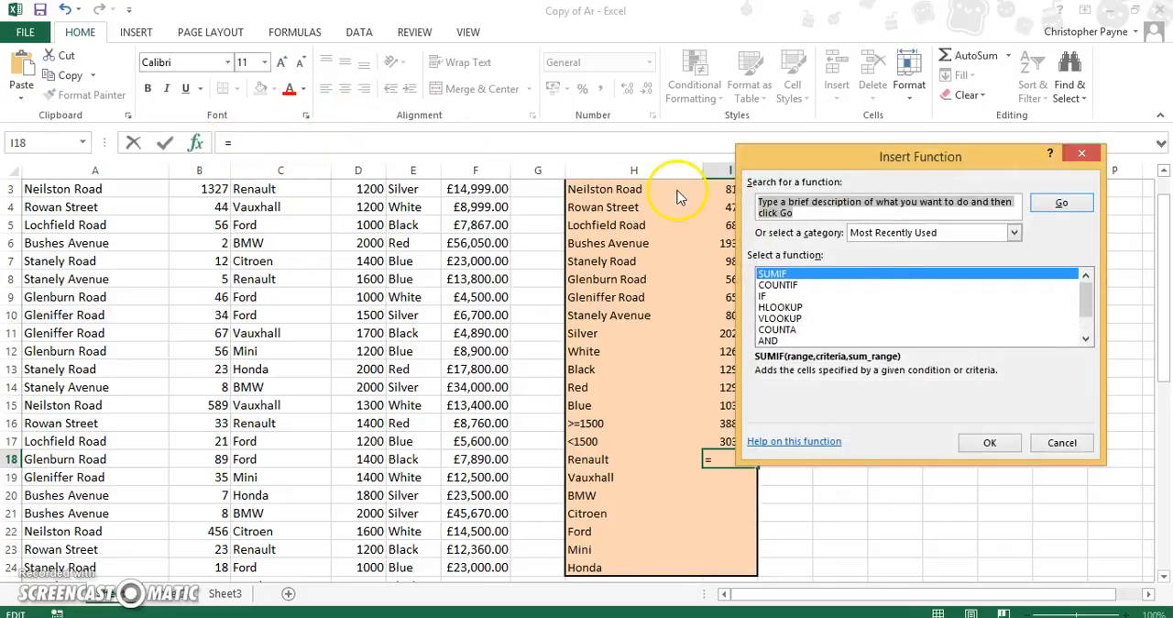
{"action": "left_click", "coordinate": [989, 442]}
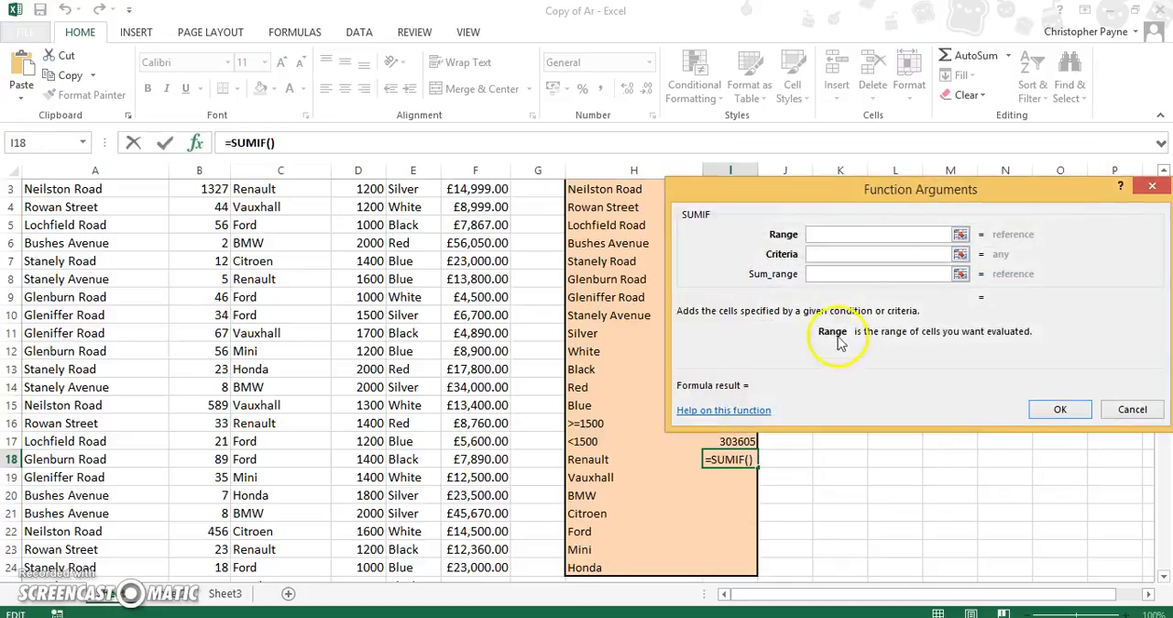
{"action": "left_click", "coordinate": [864, 254]}
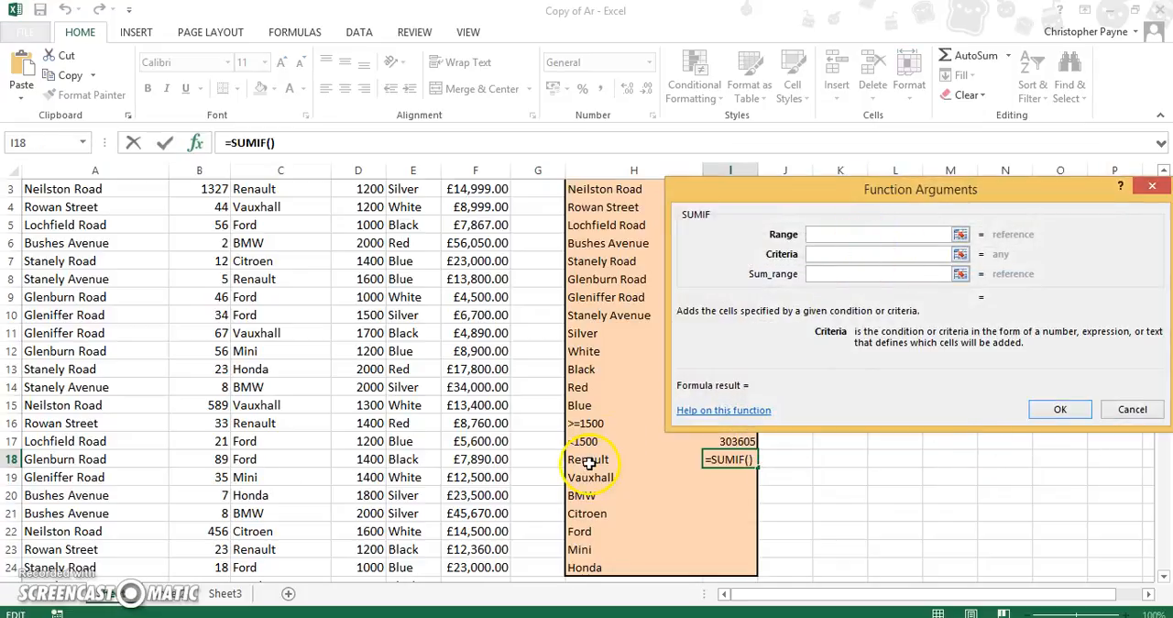
{"action": "left_click", "coordinate": [589, 463]}
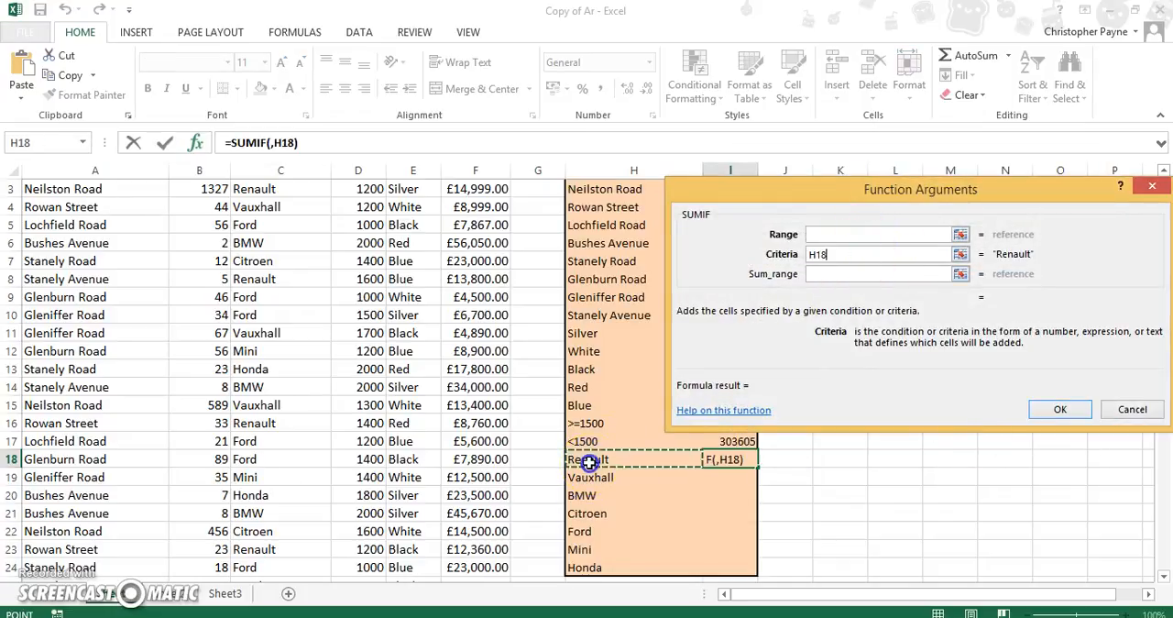
- Set the range of the Renault SUMIF to the makes of car as the absolute reference $C$3:$C$46
{"action": "left_click", "coordinate": [842, 234]}
{"action": "type", "text": "C3:C46"}
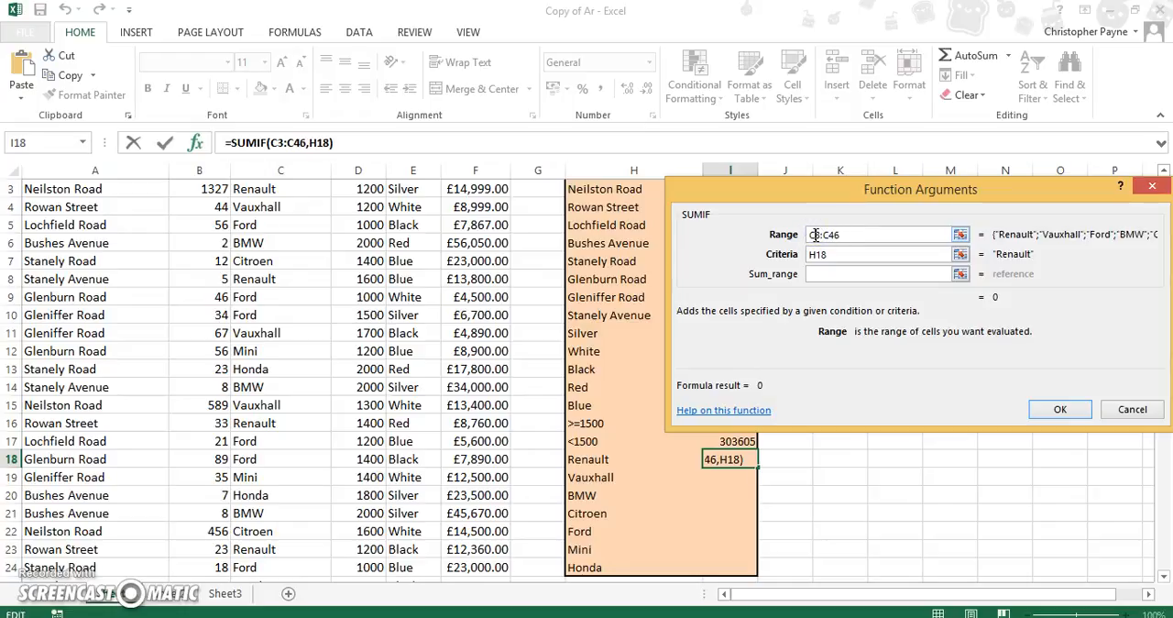
{"action": "left_click", "coordinate": [836, 235]}
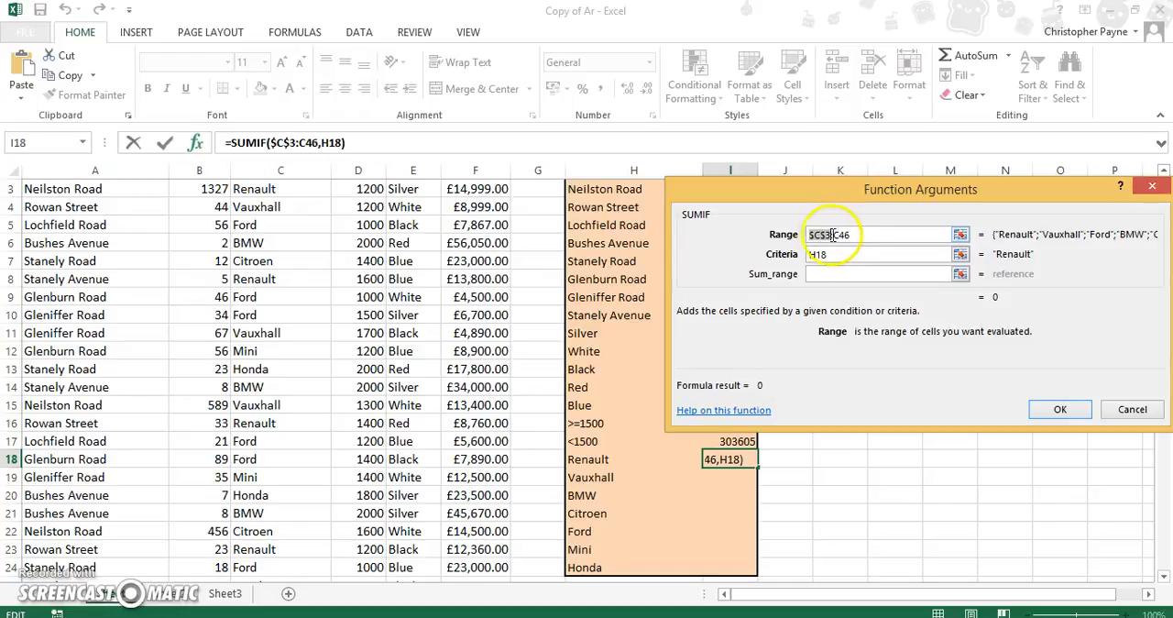
{"action": "key", "text": "F4"}
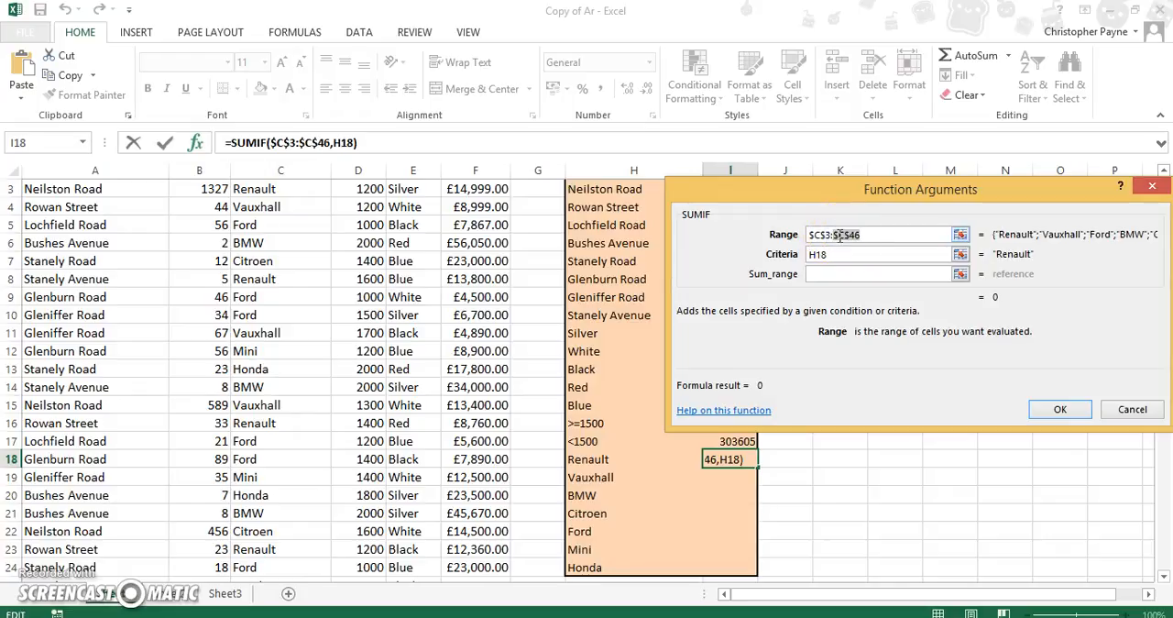
- Complete the Renault SUMIF with the absolute sum range $F$3:$F$46 and fill the formula down to the Honda row in I24
{"action": "left_click", "coordinate": [815, 274]}
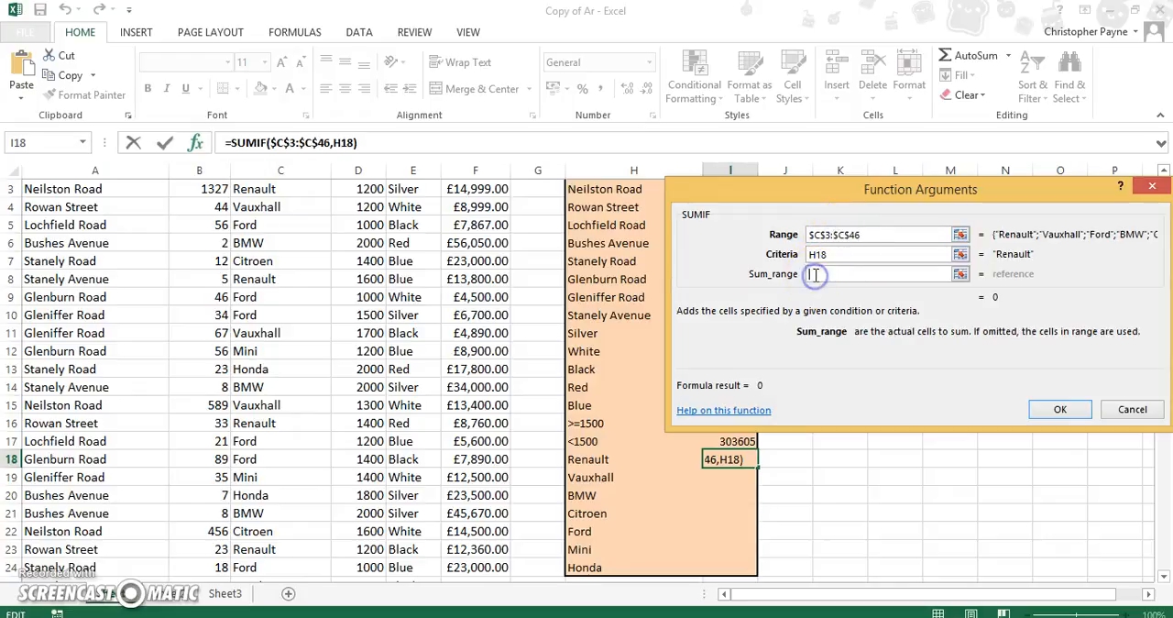
{"action": "type", "text": "F3:"}
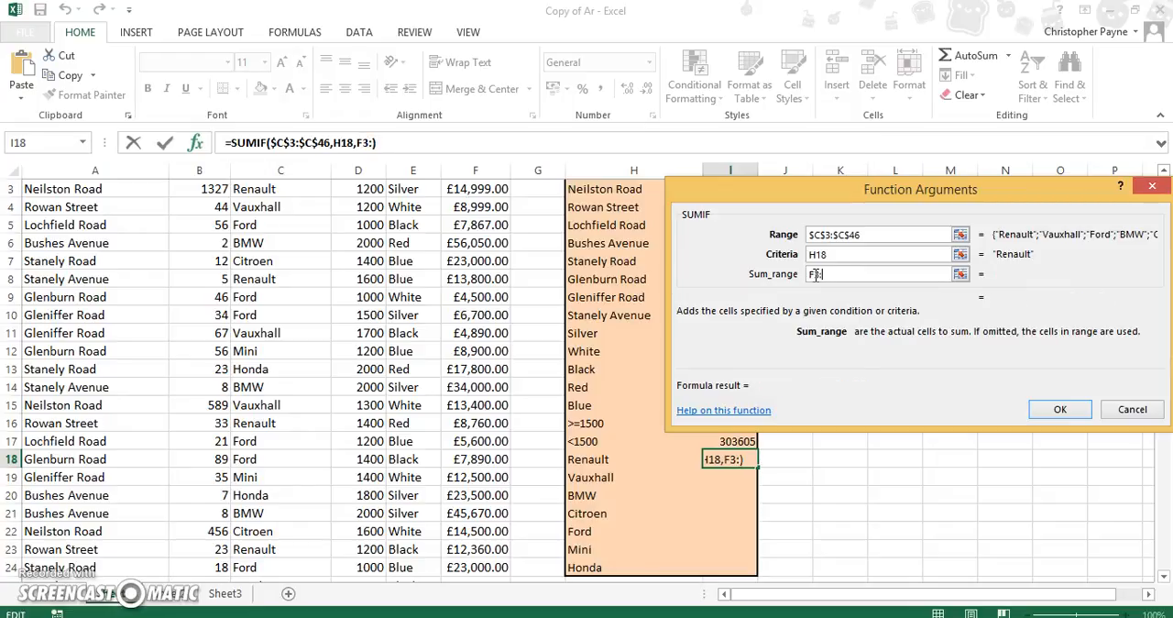
{"action": "type", "text": "F46"}
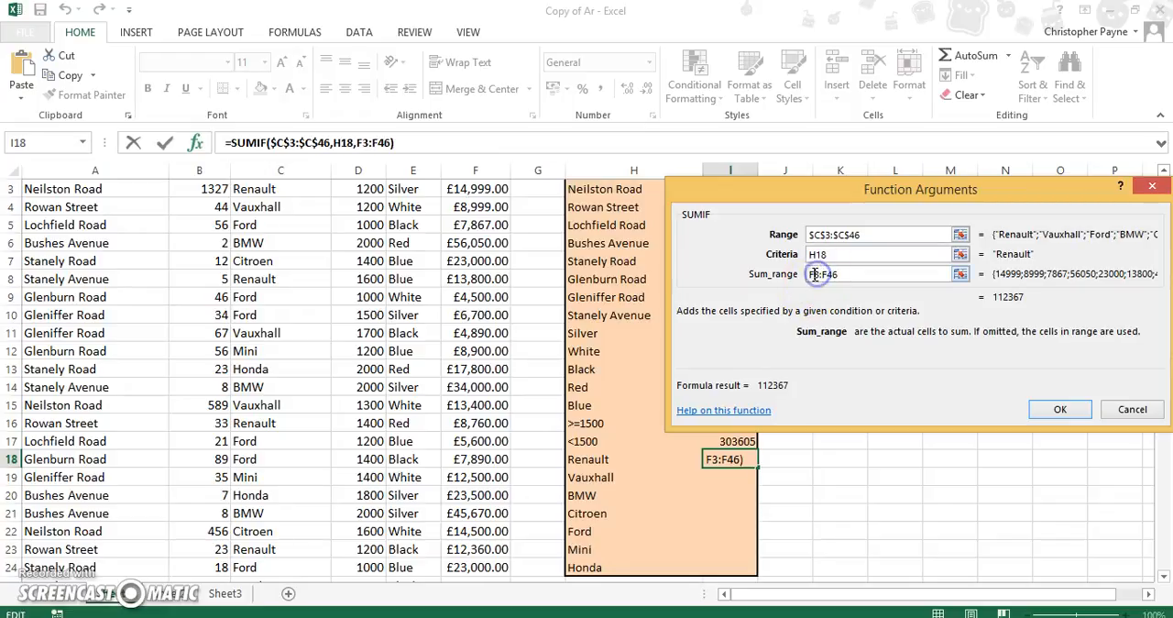
{"action": "left_click", "coordinate": [815, 275]}
{"action": "key", "text": "F4"}
{"action": "left_click", "coordinate": [840, 278]}
{"action": "key", "text": "F4"}
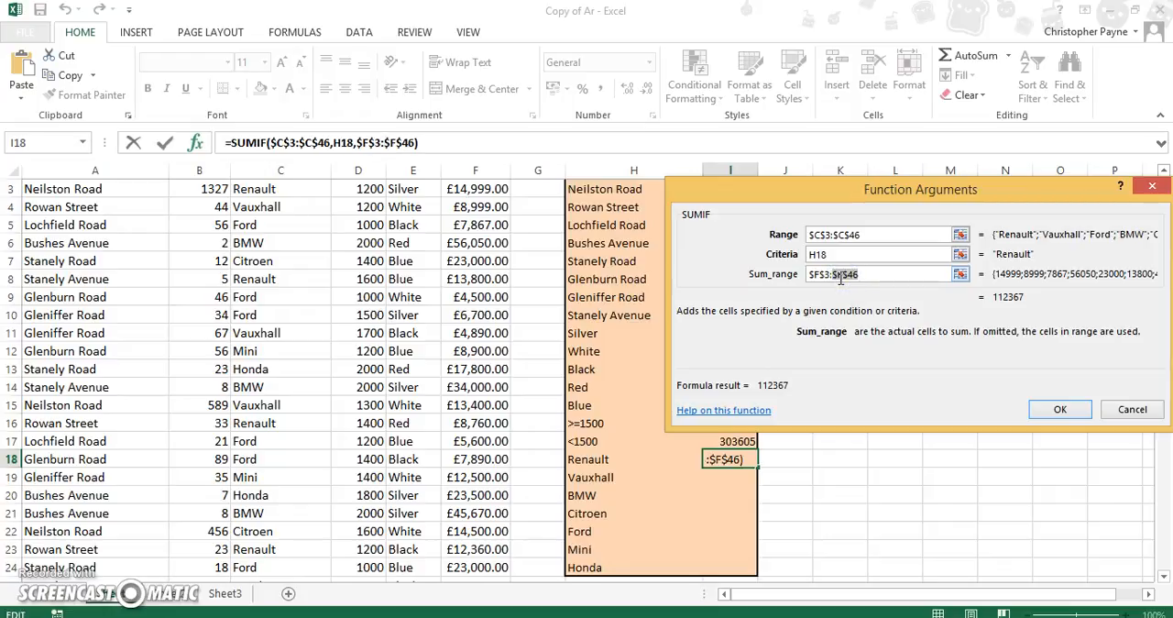
{"action": "left_click", "coordinate": [1063, 411]}
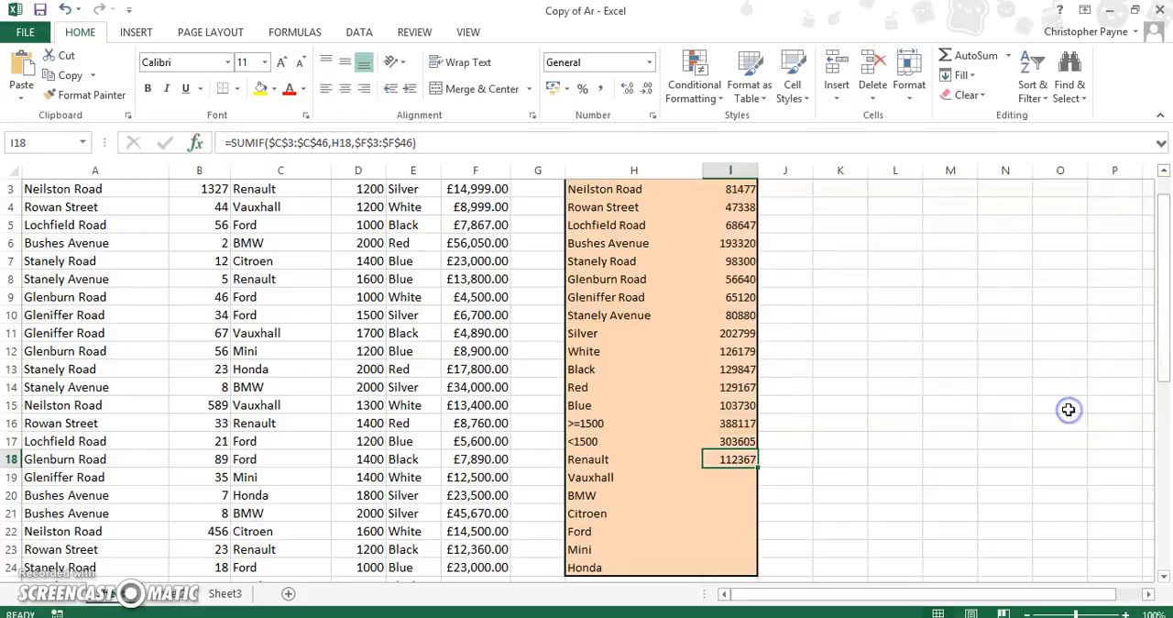
{"action": "left_click_drag", "start_coordinate": [755, 468], "coordinate": [747, 570]}
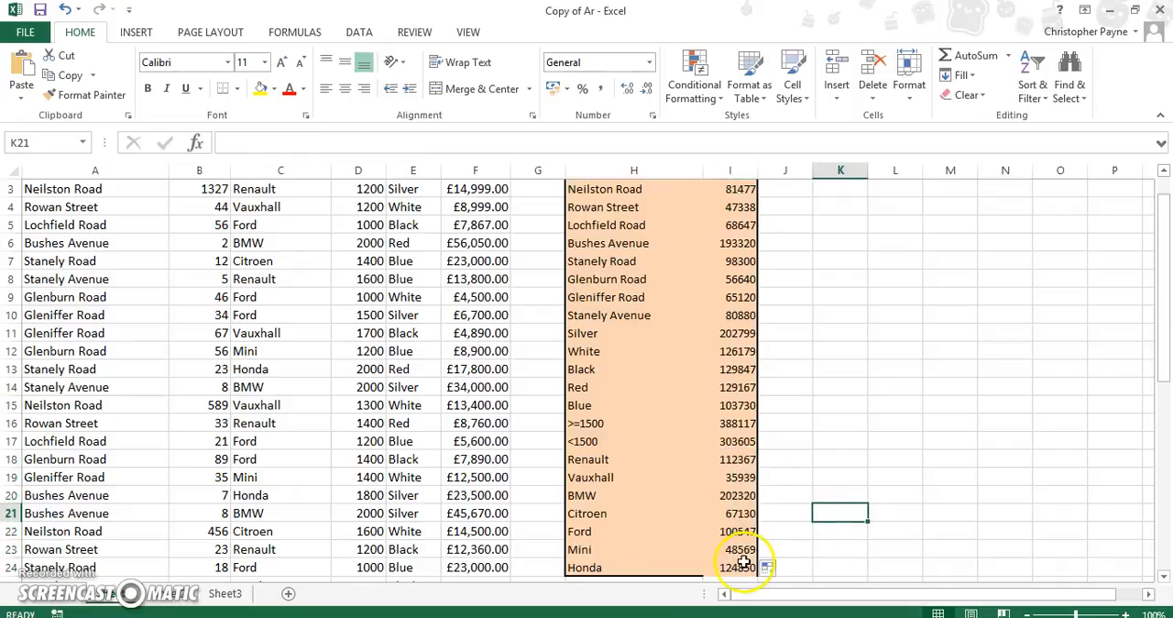
- Format all the totals in column I of the TOTAL VALUES table, down to I24, as Currency
{"action": "left_click_drag", "start_coordinate": [744, 560], "coordinate": [718, 209]}
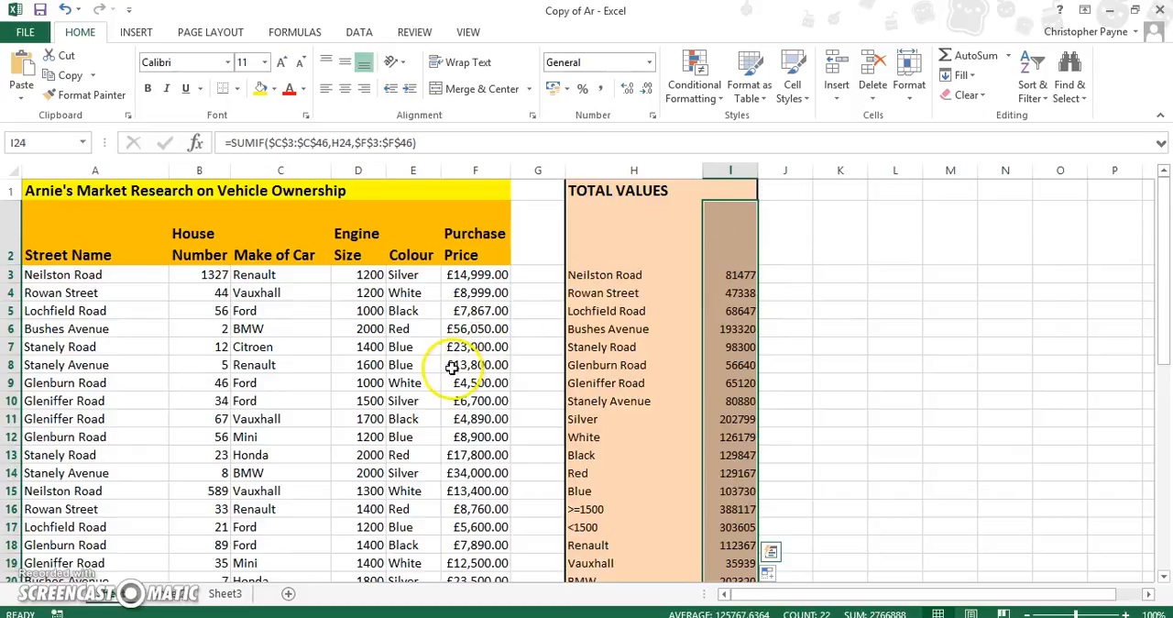
{"action": "left_click", "coordinate": [649, 64]}
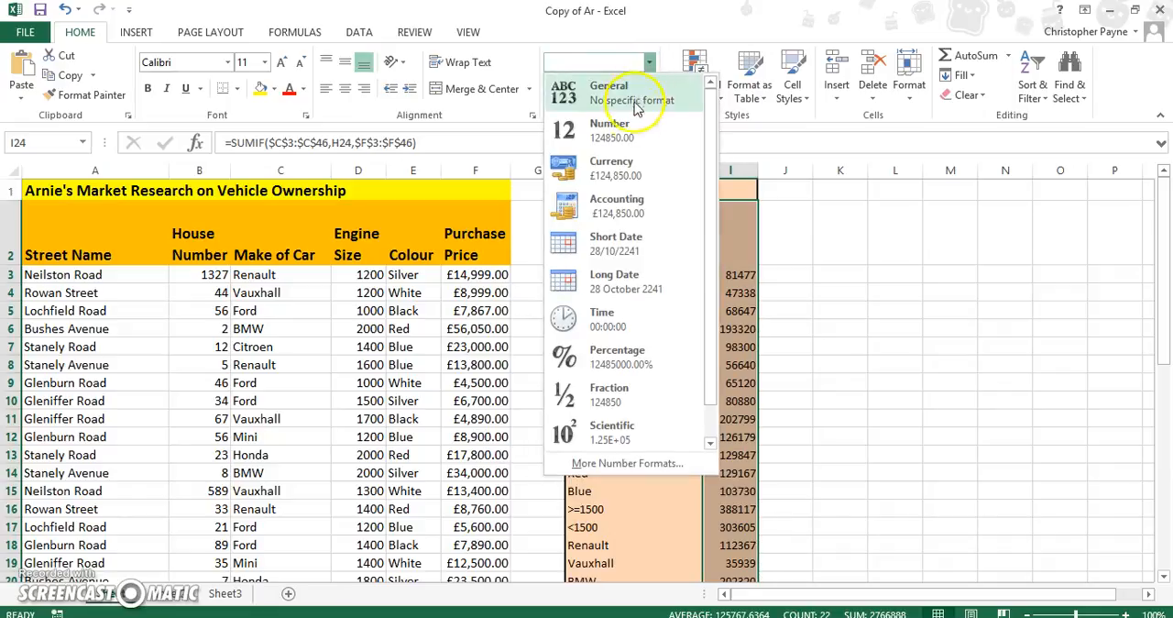
{"action": "left_click", "coordinate": [626, 172]}
{"action": "scroll", "coordinate": [626, 183], "scroll_direction": "down", "scroll_amount": 4}
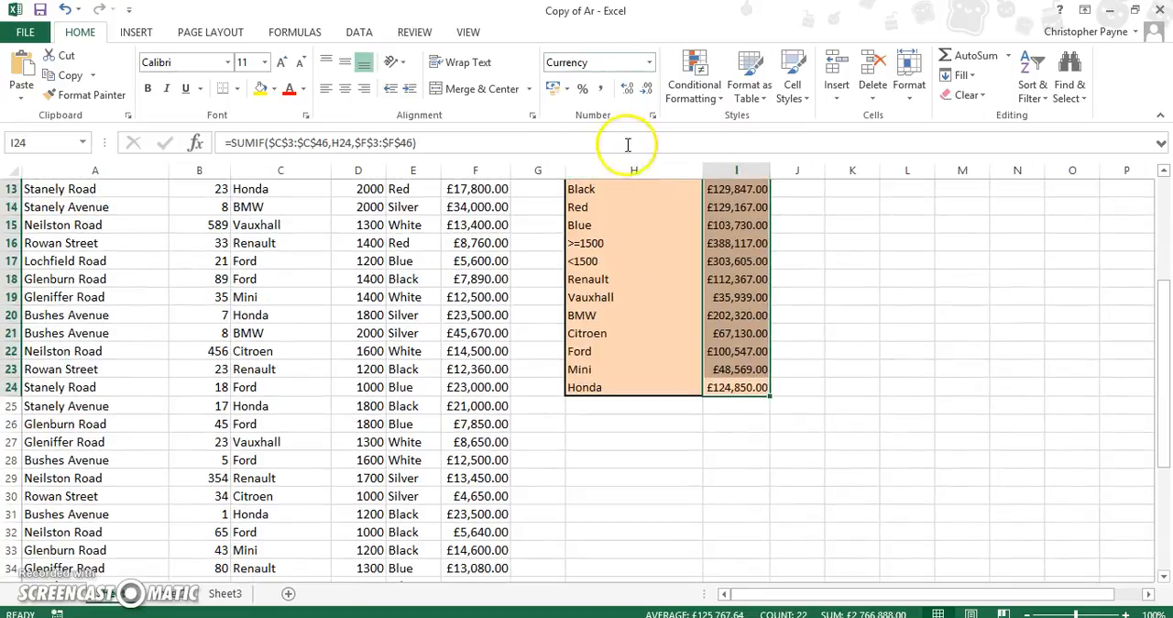
{"action": "left_click", "coordinate": [943, 365]}
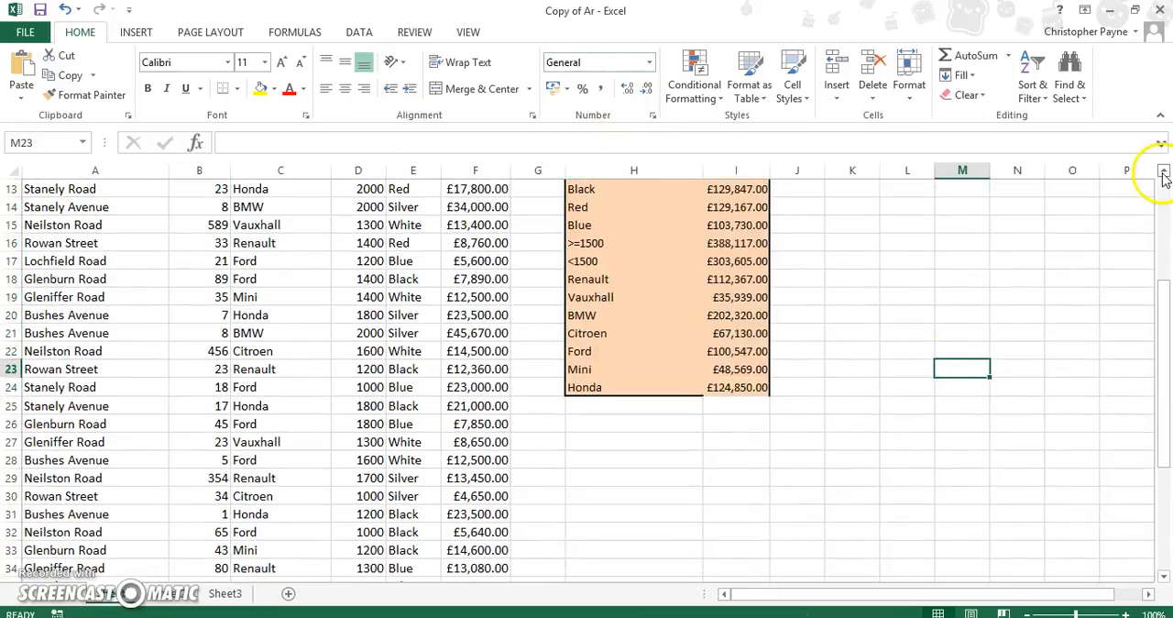
{"action": "left_click", "coordinate": [1163, 172]}
{"action": "left_click", "coordinate": [1163, 172]}
{"action": "left_click", "coordinate": [1163, 171]}
{"action": "left_click", "coordinate": [1163, 171]}
{"action": "left_click", "coordinate": [1163, 172]}
{"action": "left_click", "coordinate": [1162, 175]}
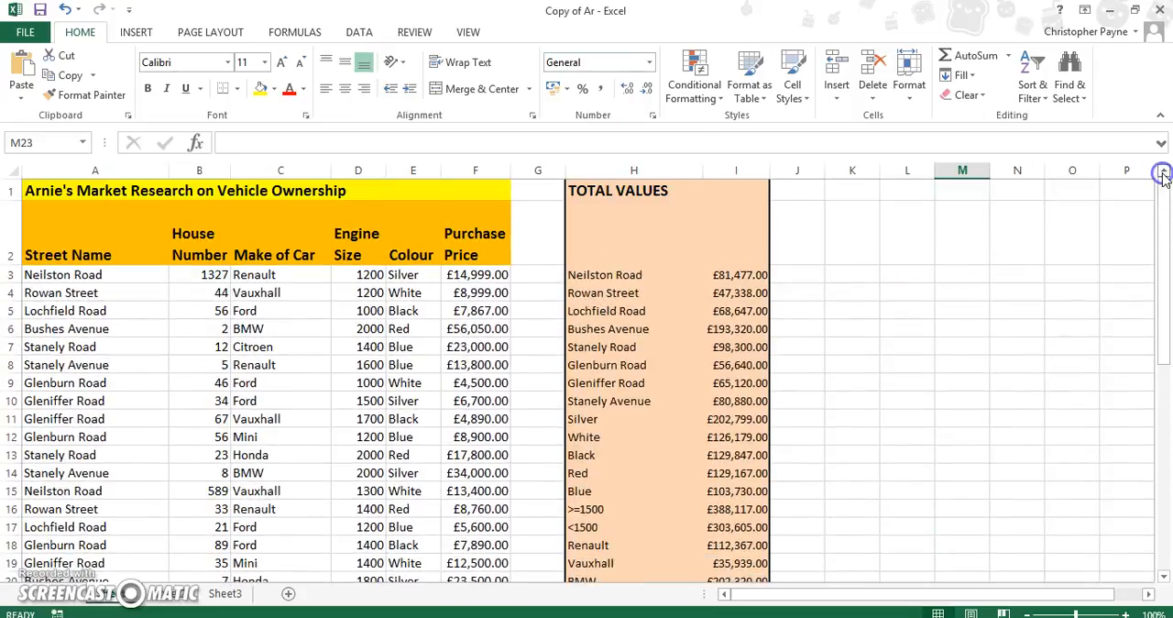